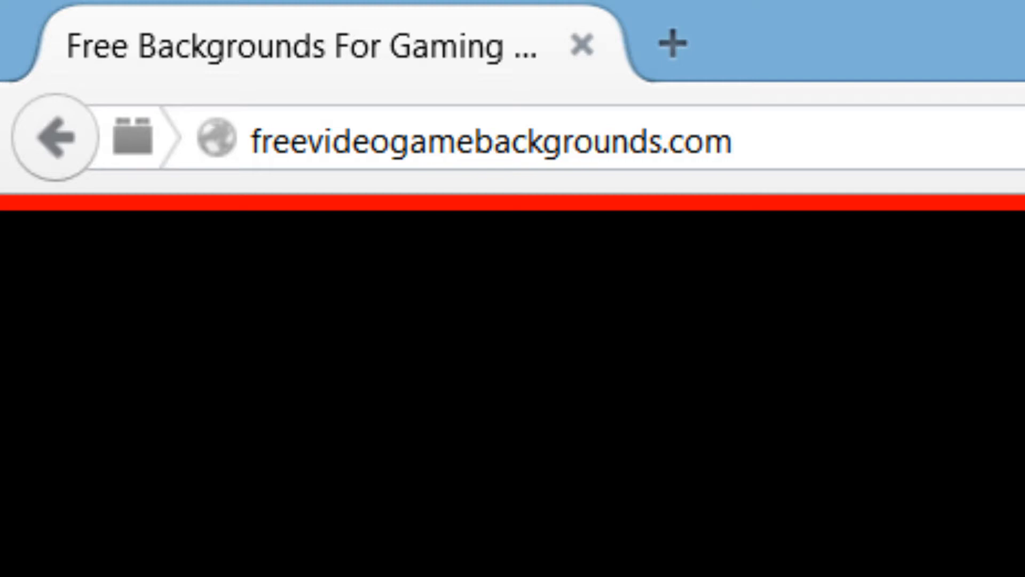
- Browse the free backgrounds site and open the Free Twitch Overlay post to view its design
scroll(512, 384, "down", 5)
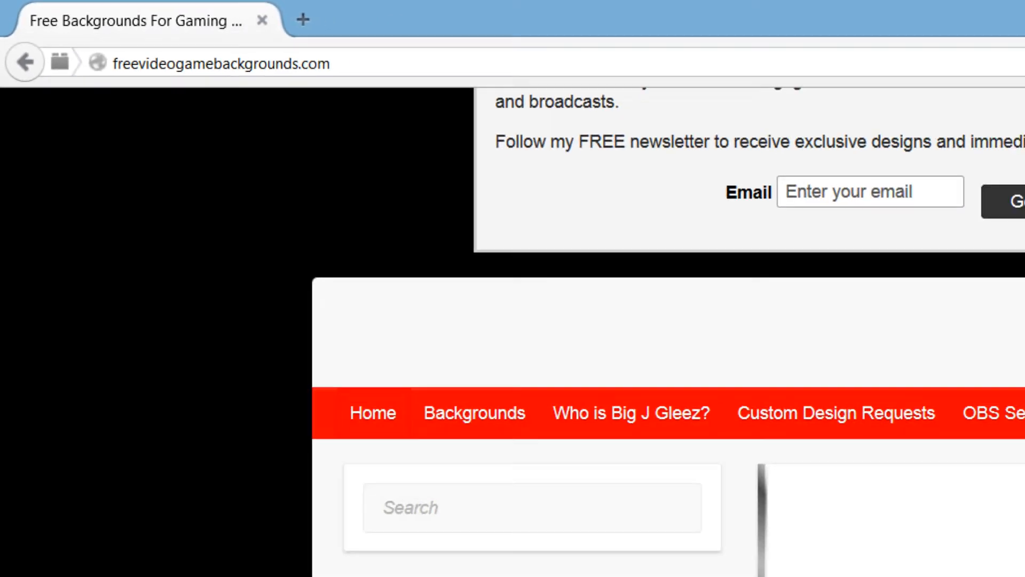
scroll(847, 288, "down", 10)
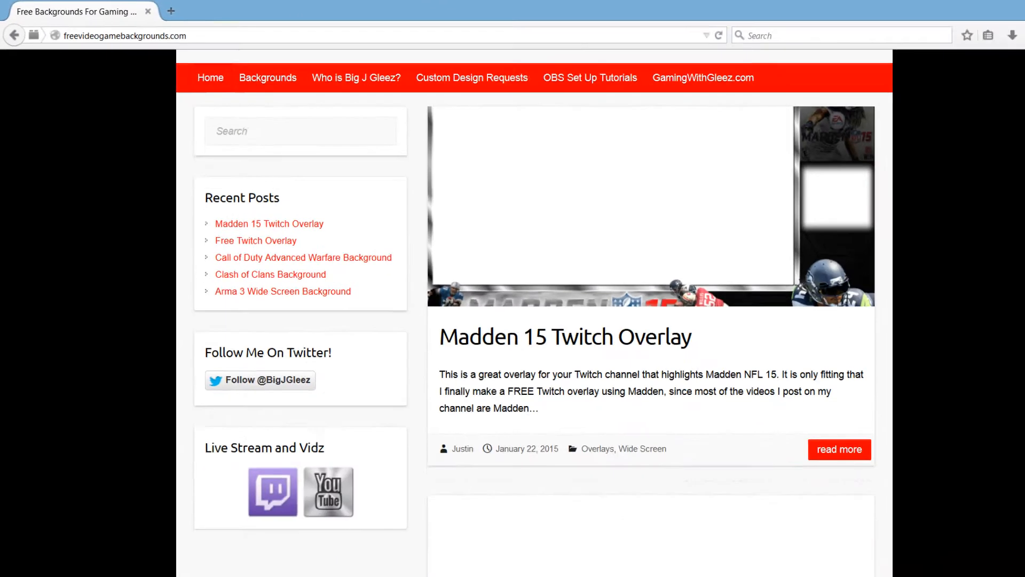
scroll(846, 289, "down", 2)
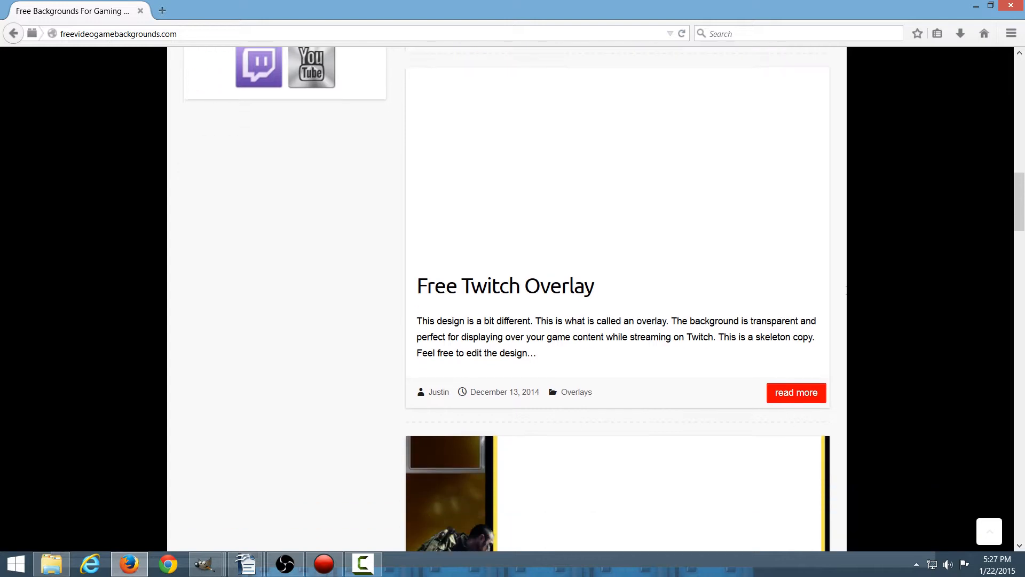
scroll(846, 289, "down", 1)
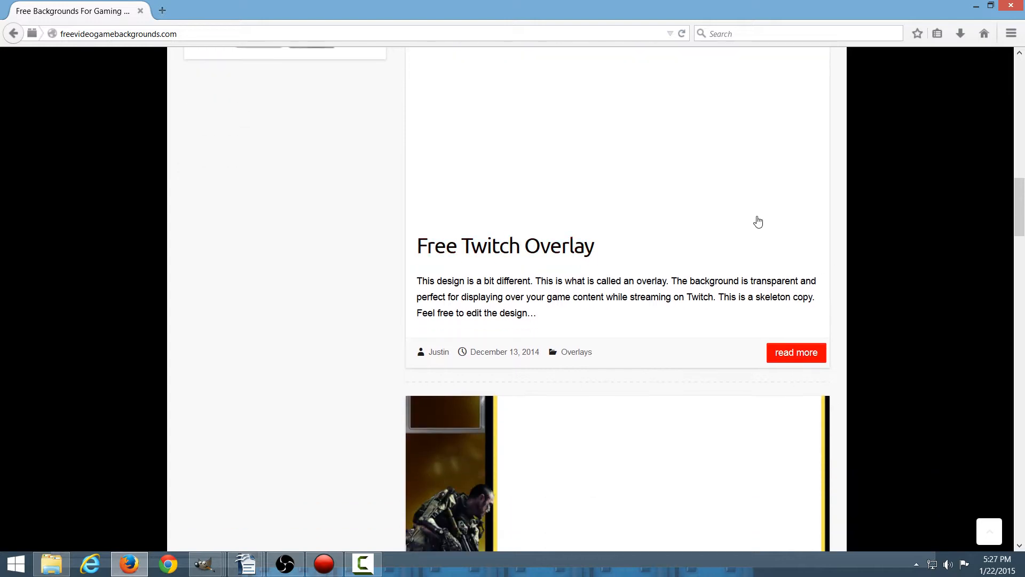
left_click(761, 222)
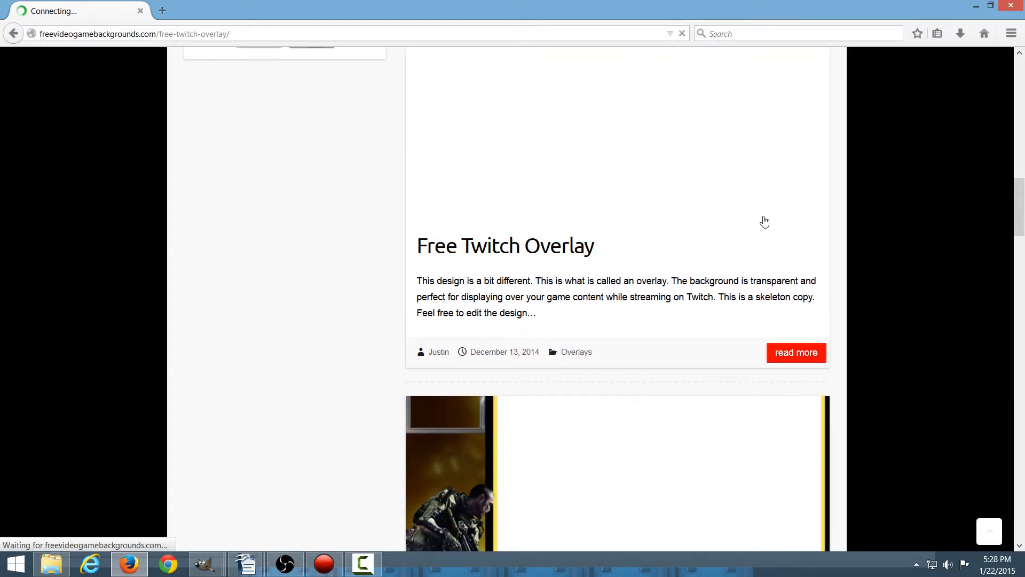
scroll(777, 228, "down", 15)
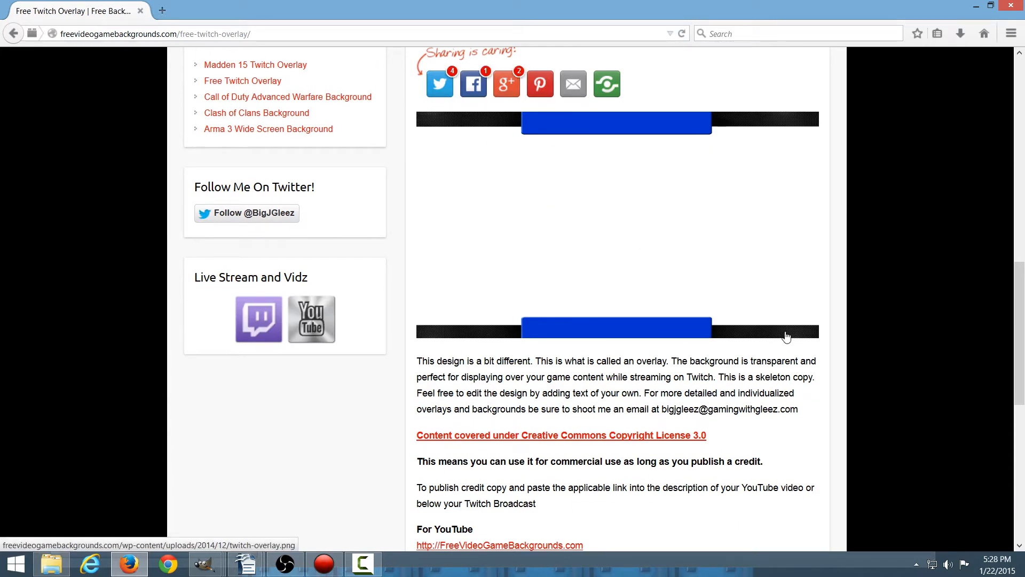
- Go back to the site's home page and open the full-size image from the Madden 15 Twitch Overlay post
left_click(12, 34)
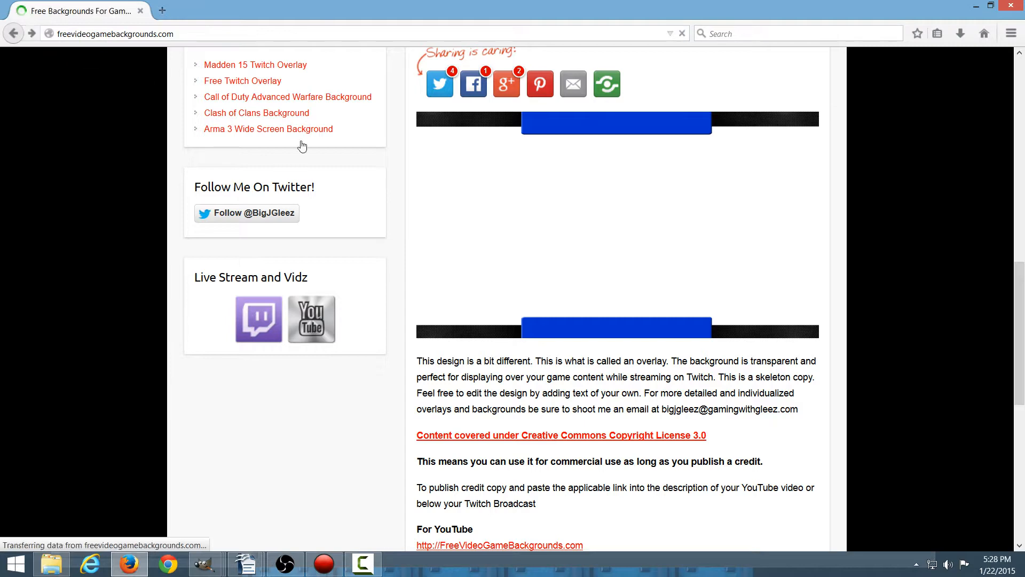
scroll(776, 348, "up", 7)
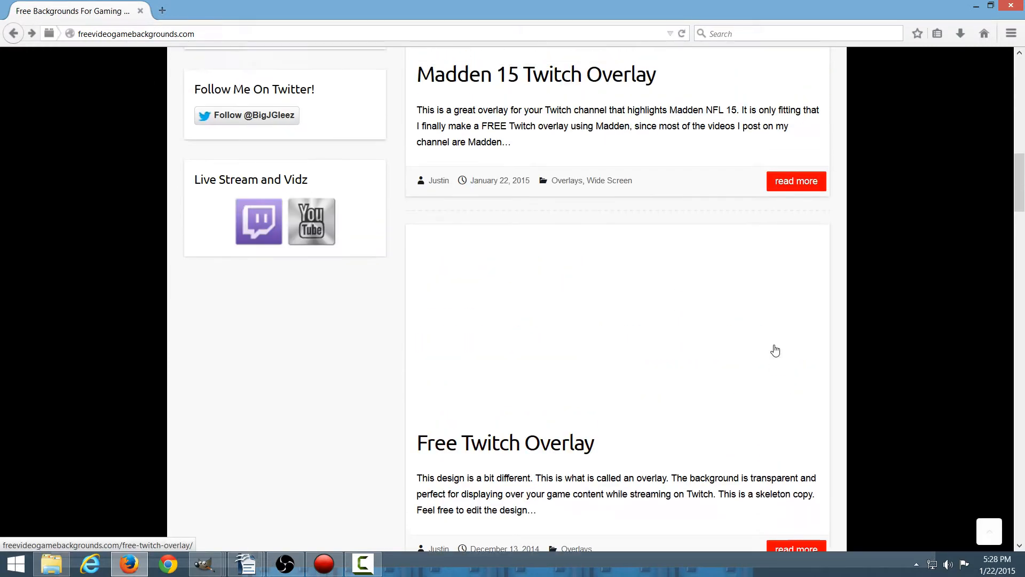
left_click(714, 229)
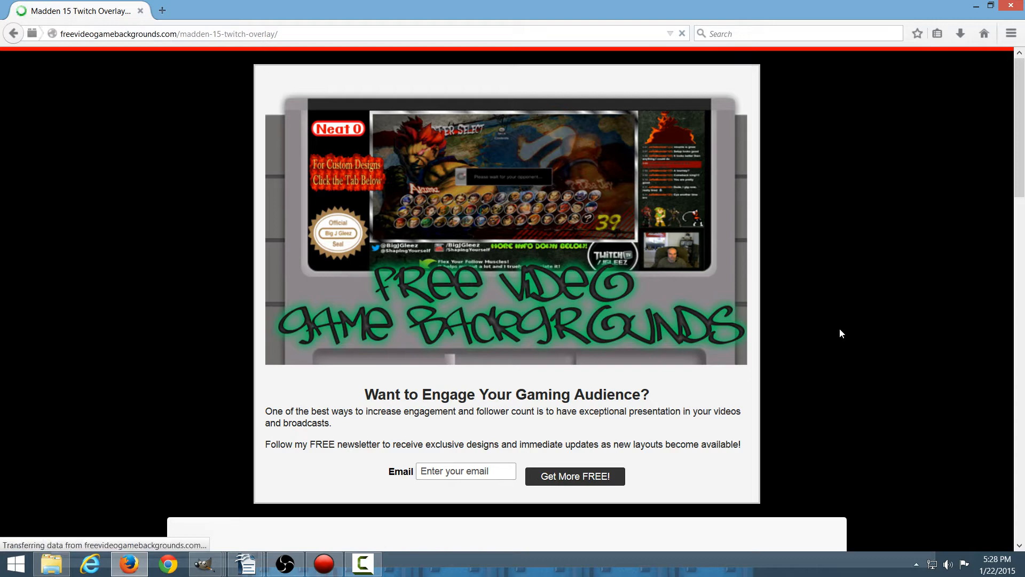
scroll(840, 331, "down", 7)
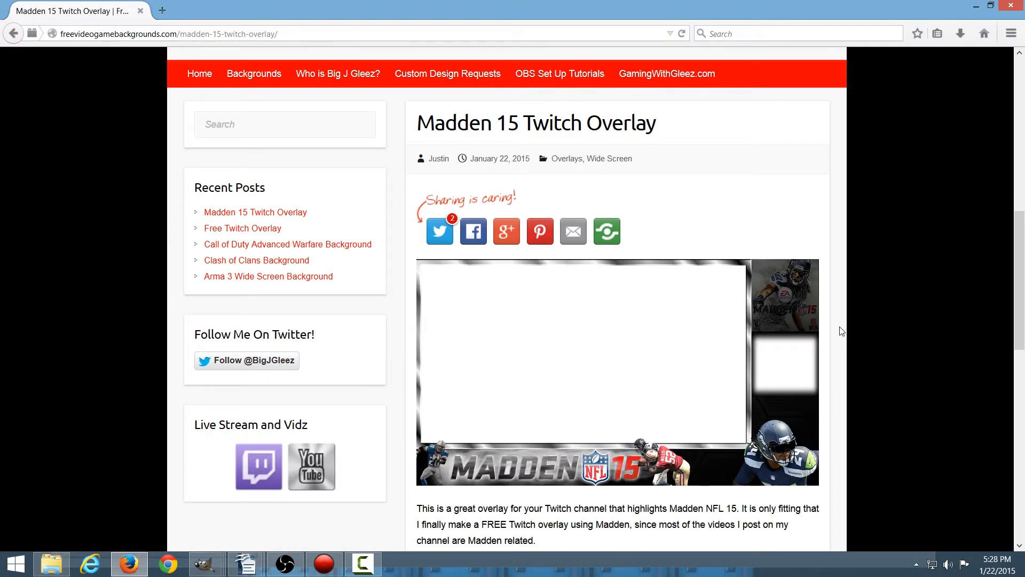
left_click(666, 384)
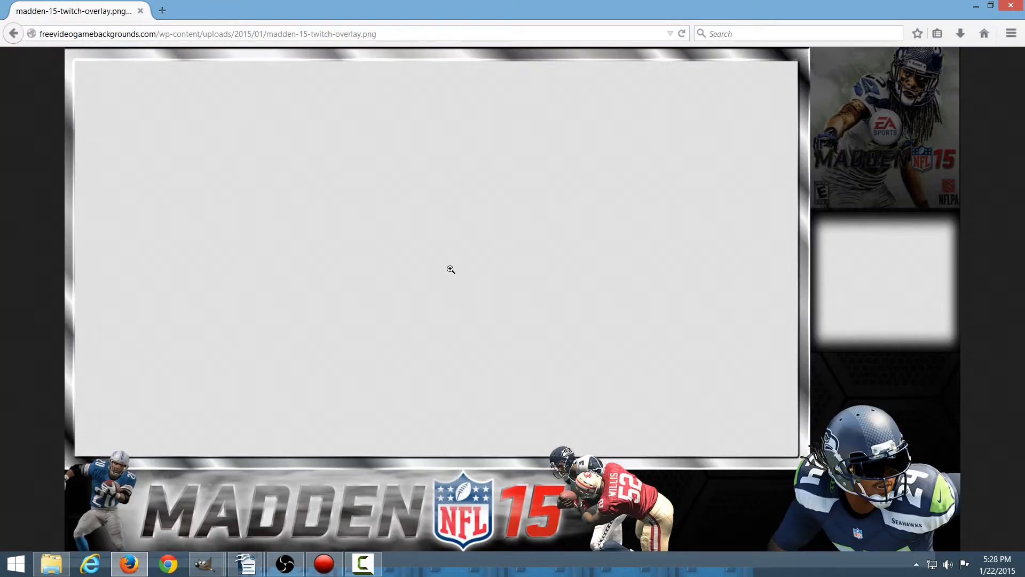
right_click(450, 269)
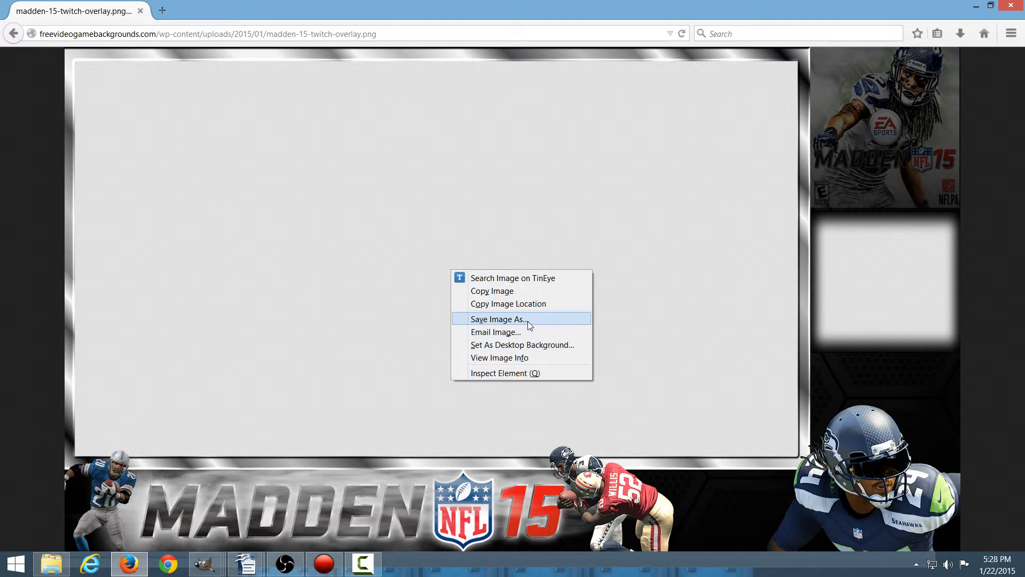
left_click(828, 332)
left_click(829, 332)
left_click(831, 332)
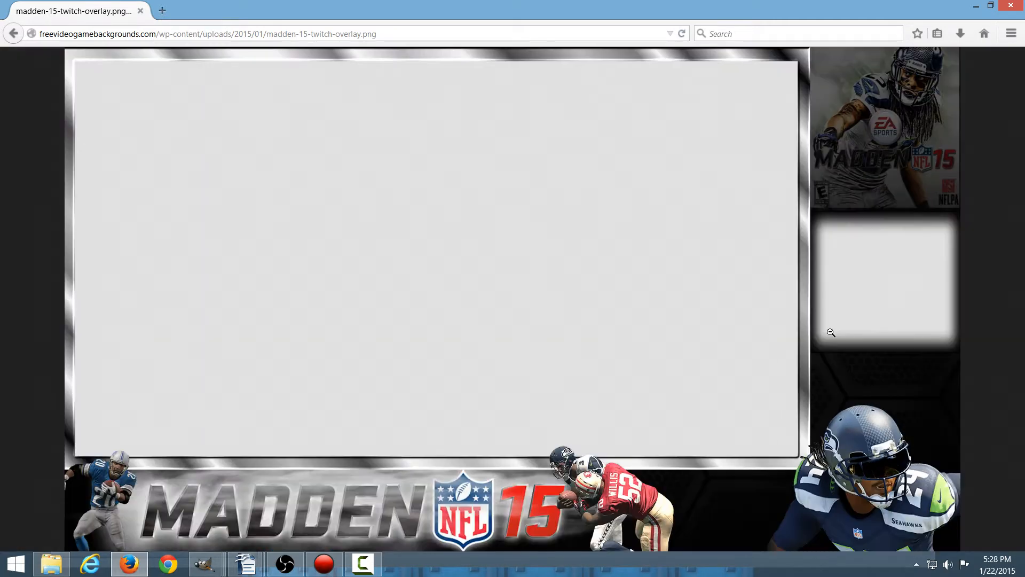
- Leave the full-size overlay image and its post and return to the site's home page
left_click(15, 35)
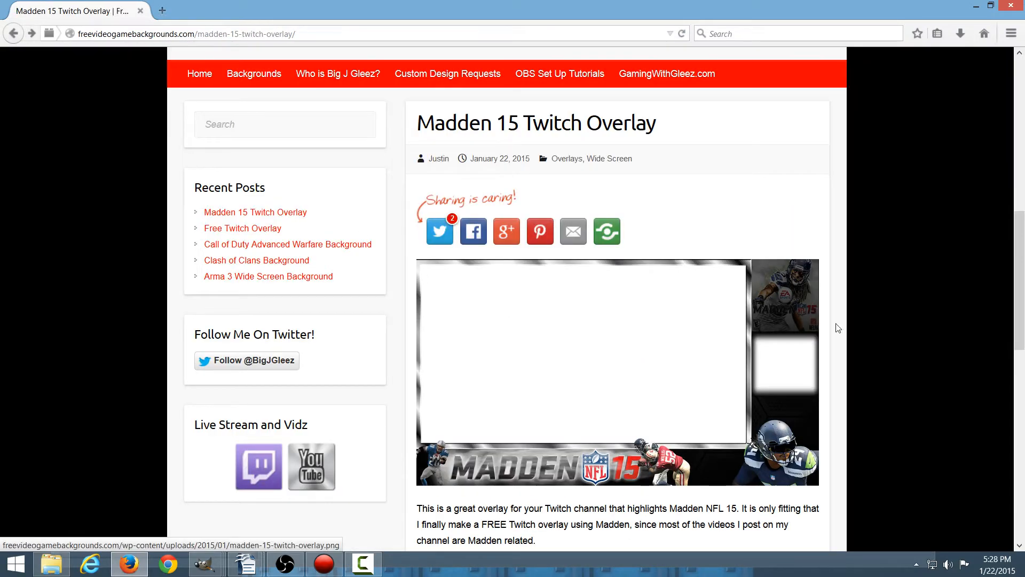
scroll(864, 341, "up", 6)
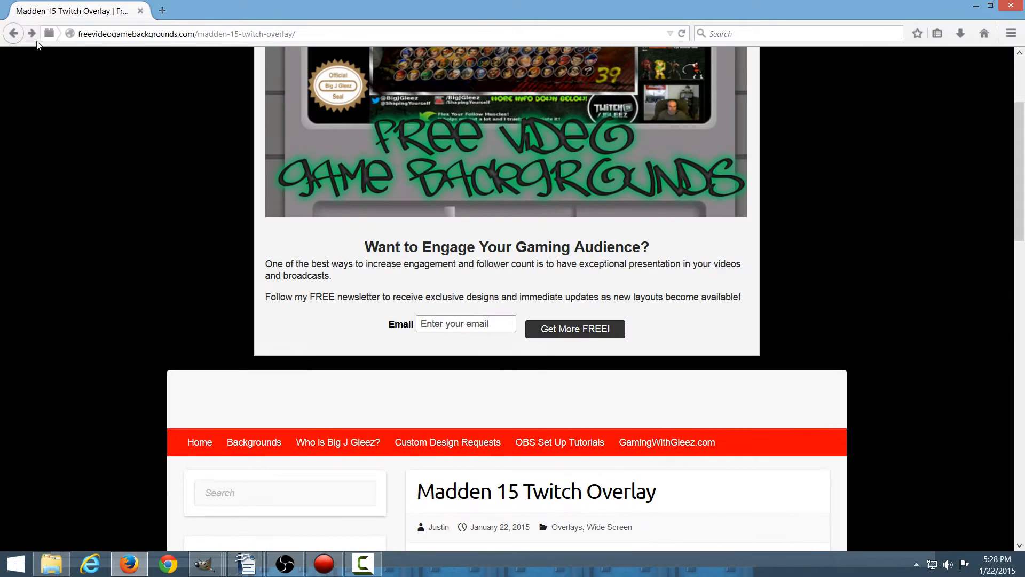
left_click(14, 34)
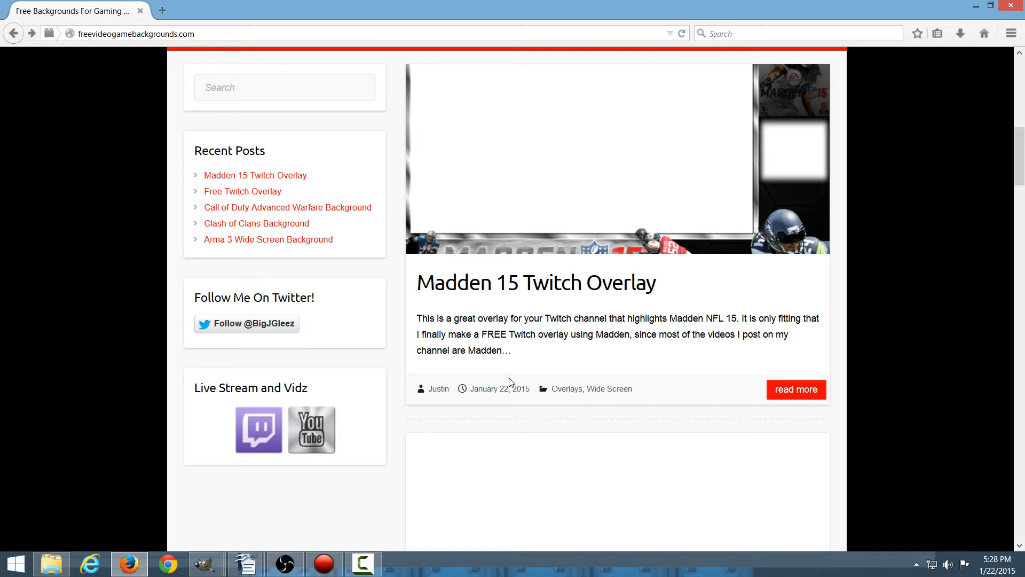
- Switch to Open Broadcaster Software, start the stream preview and delete the existing sources from the "madden free" scene
left_click(285, 563)
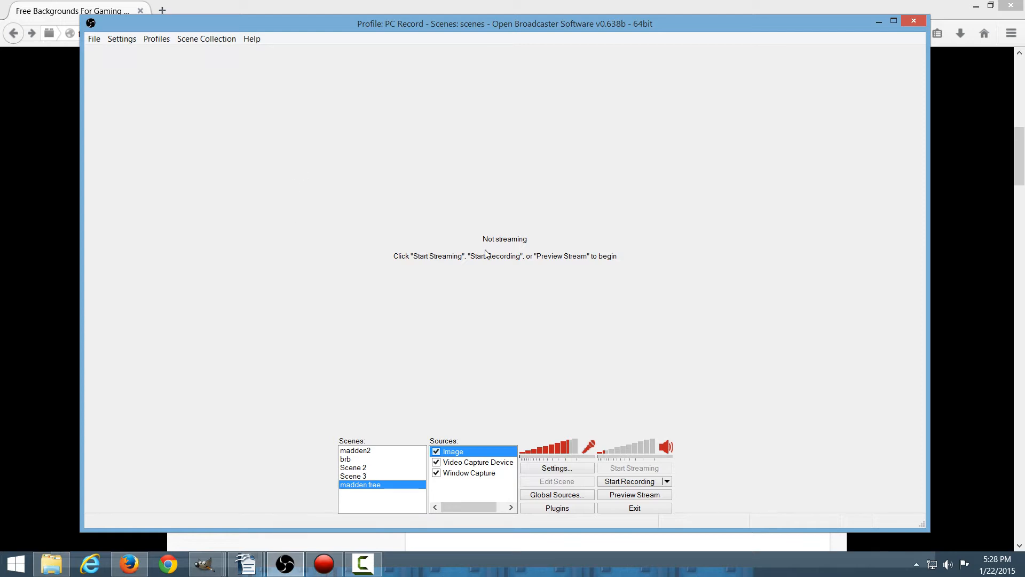
left_click(623, 496)
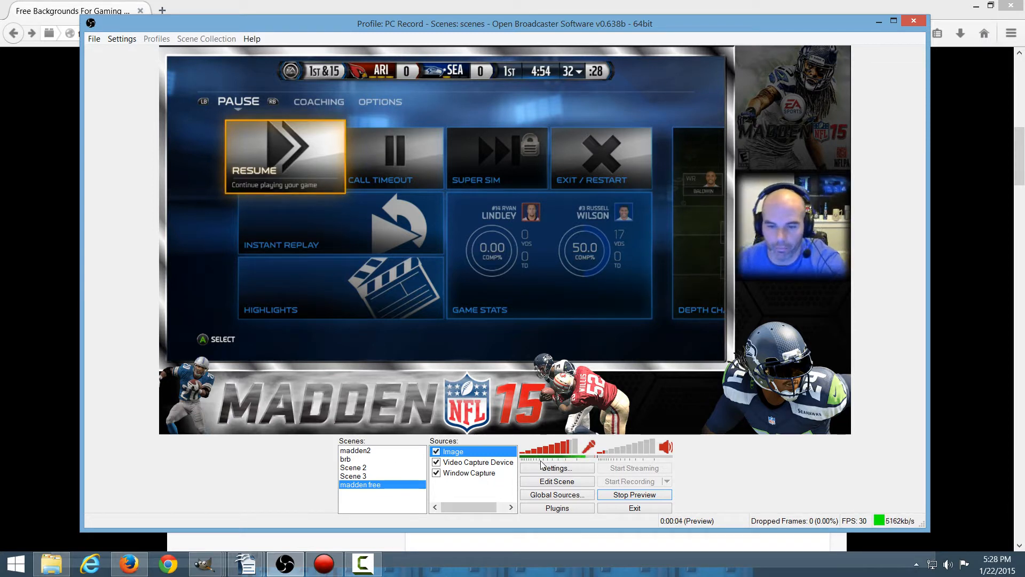
right_click(463, 453)
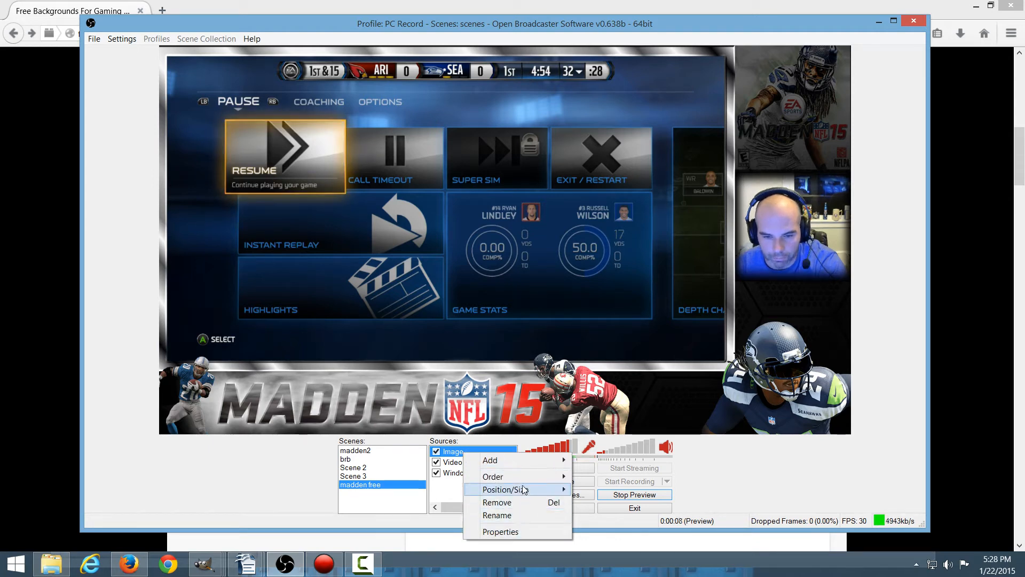
left_click(517, 506)
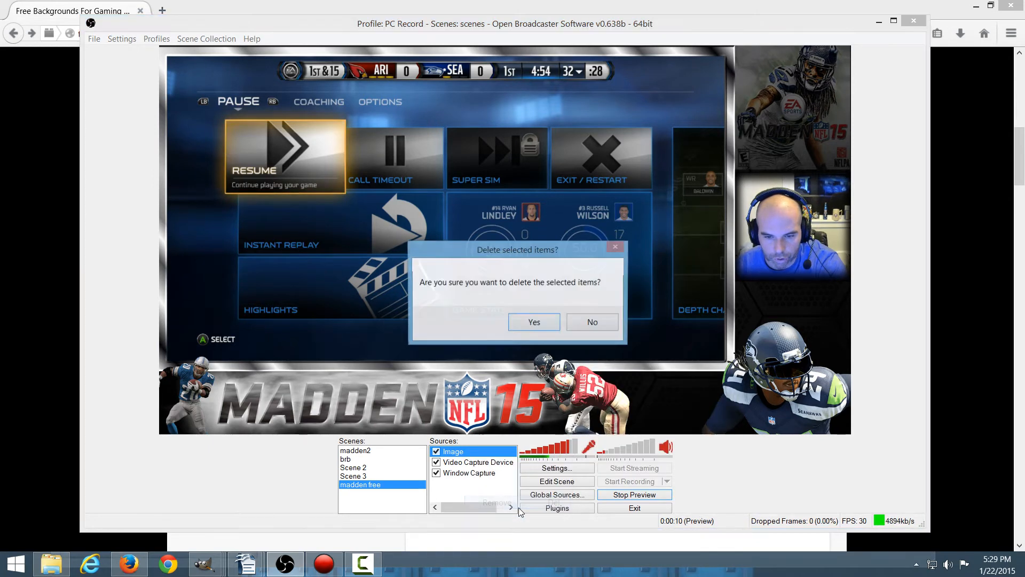
left_click(542, 324)
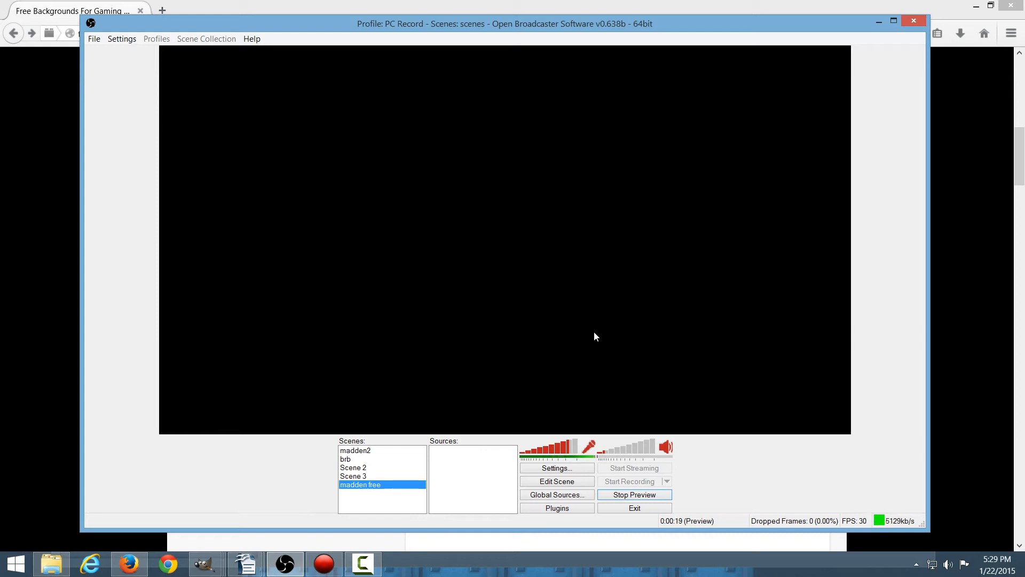
- Add an Image source to the "madden free" scene using "madden 15 twitch overlay.png" from the Desktop
right_click(340, 176)
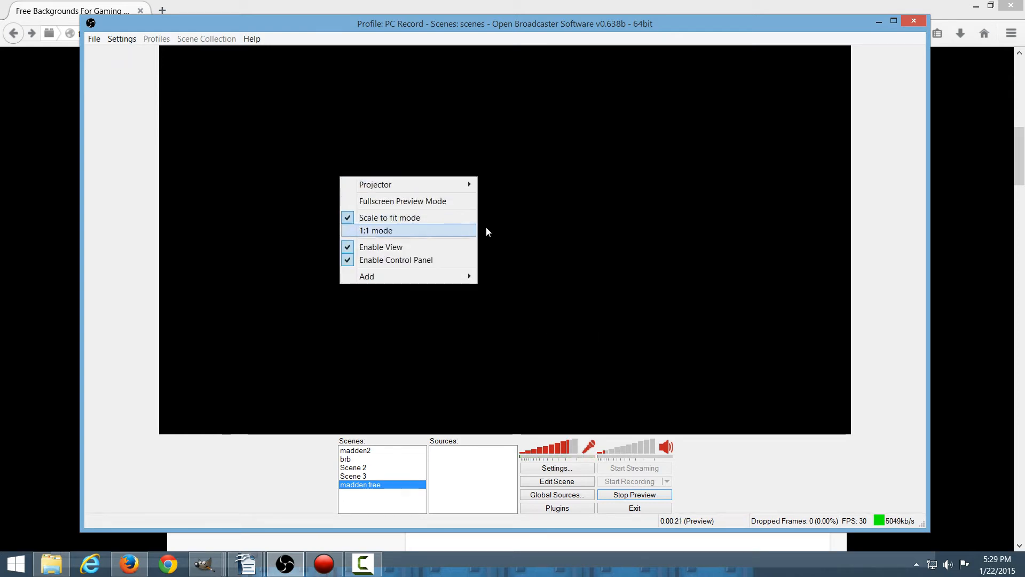
mouse_move(459, 276)
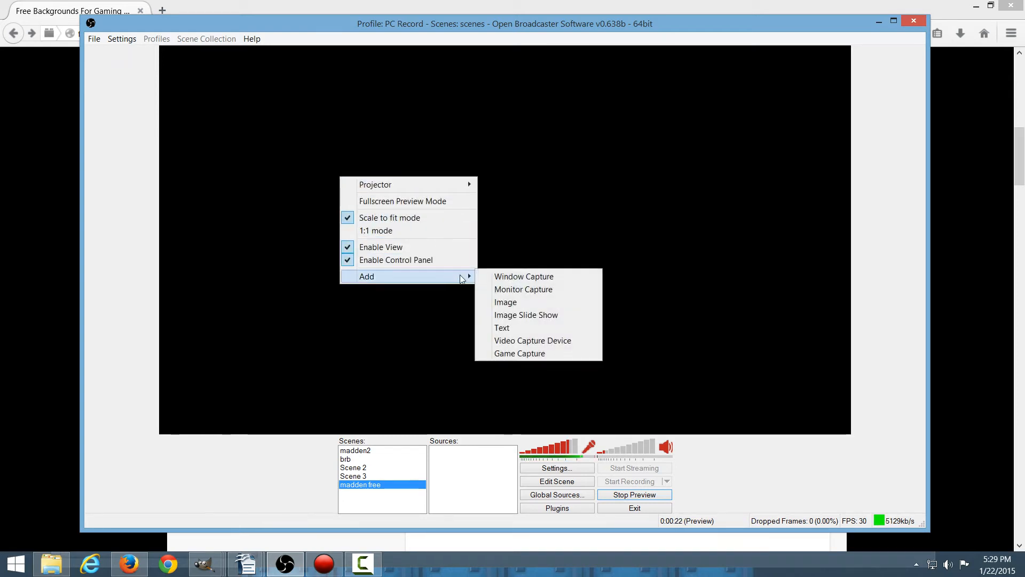
left_click(546, 302)
left_click(552, 293)
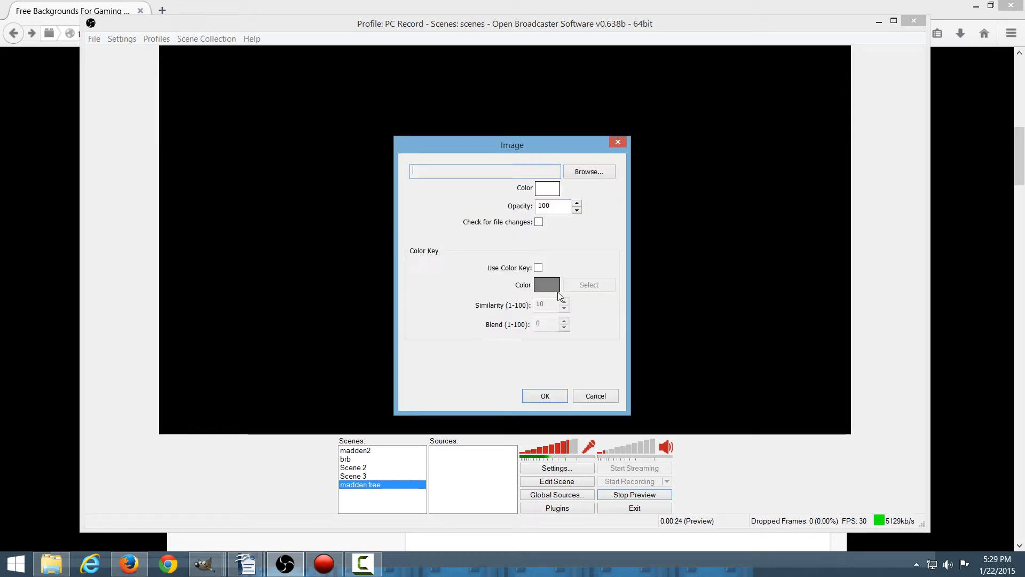
left_click(575, 172)
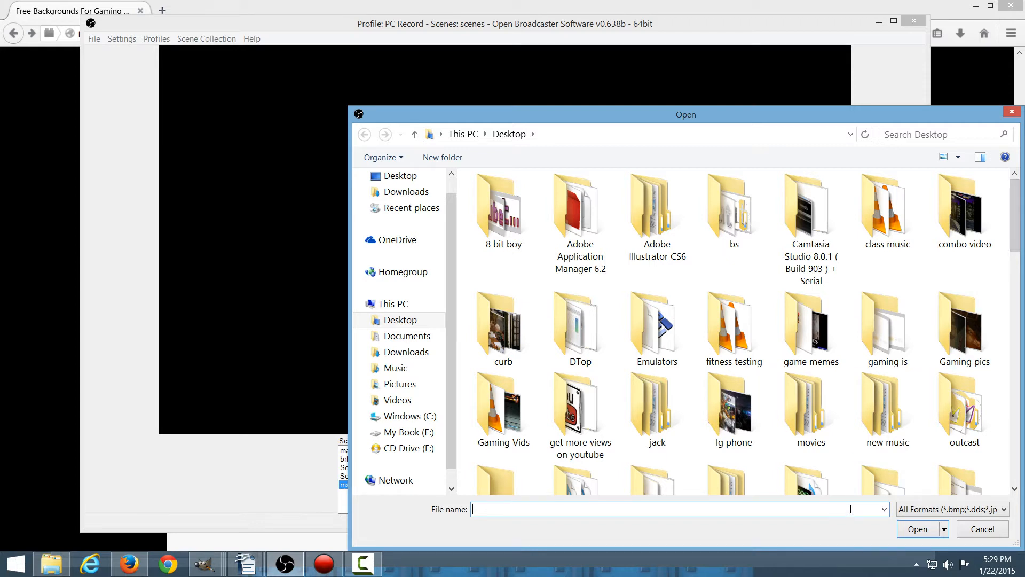
type("madden")
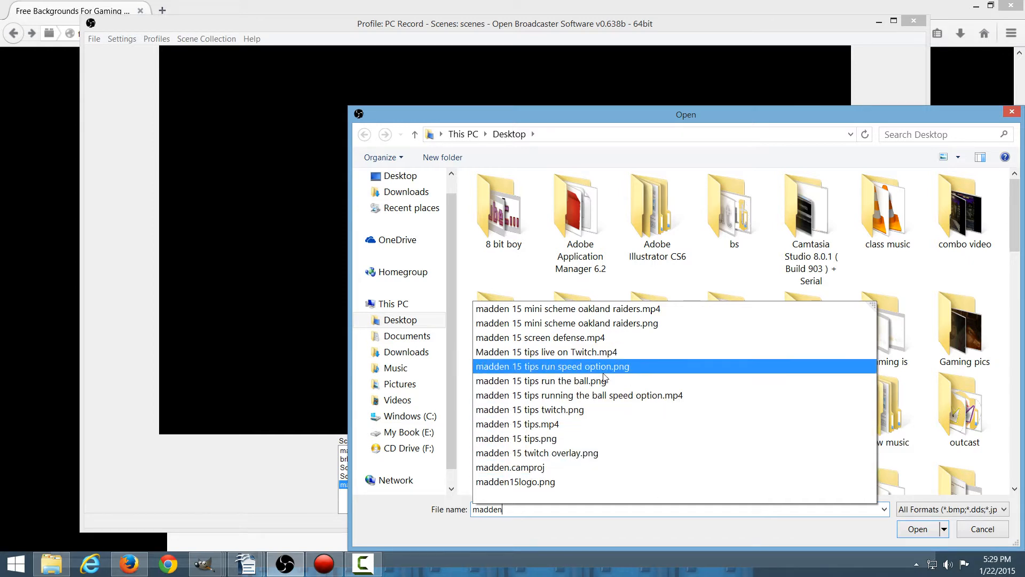
left_click(588, 451)
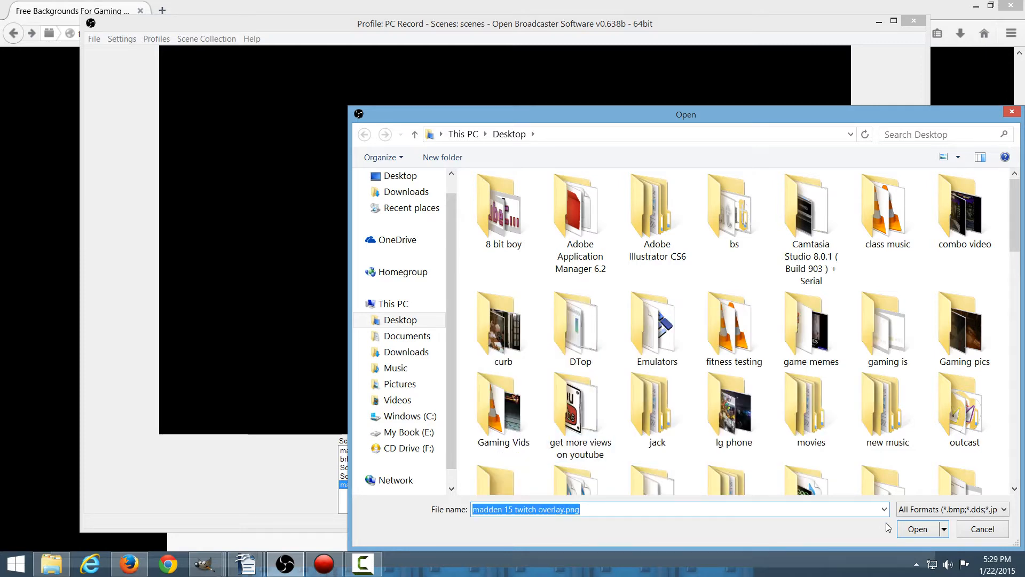
left_click(914, 530)
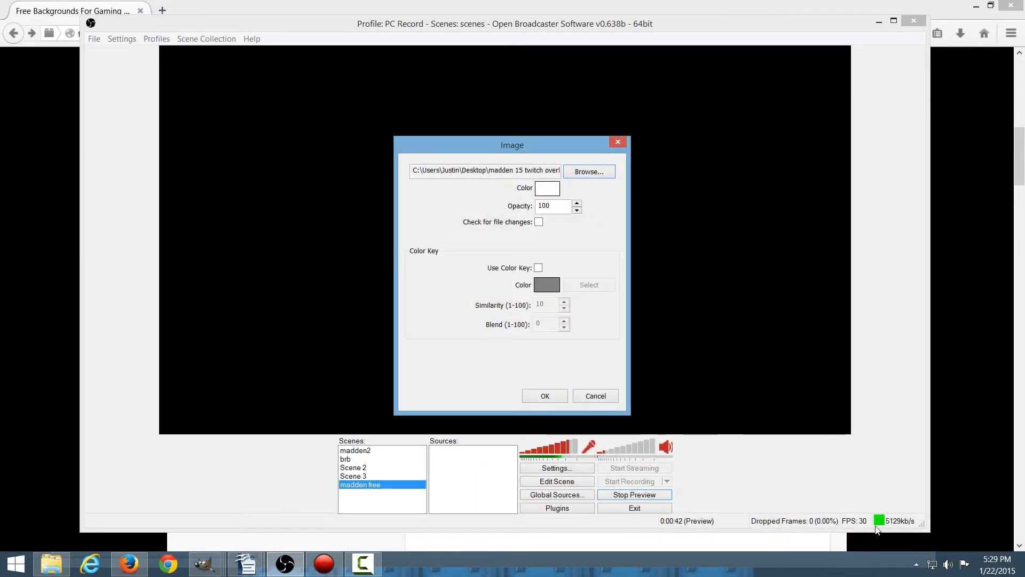
left_click(557, 399)
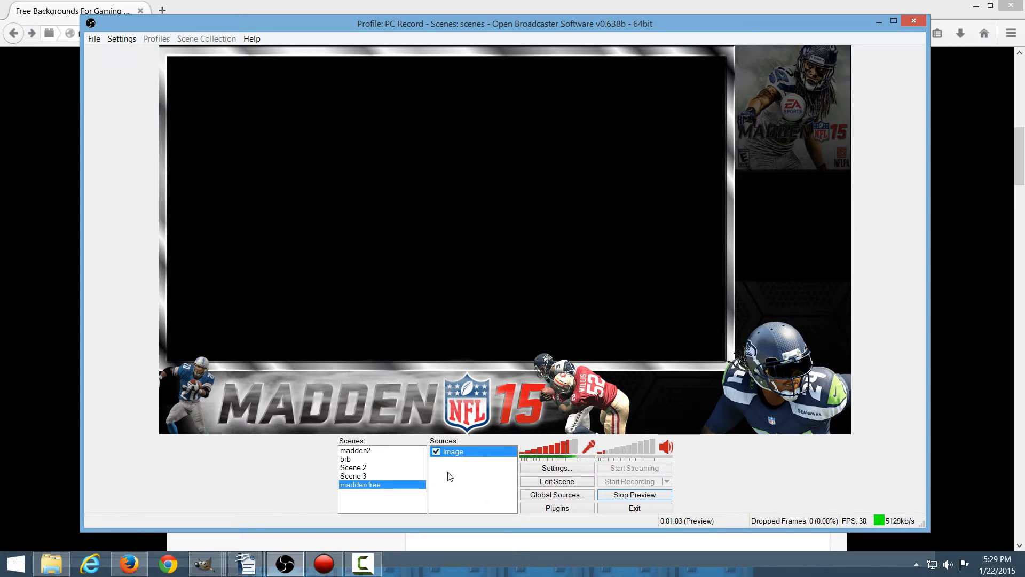
right_click(453, 453)
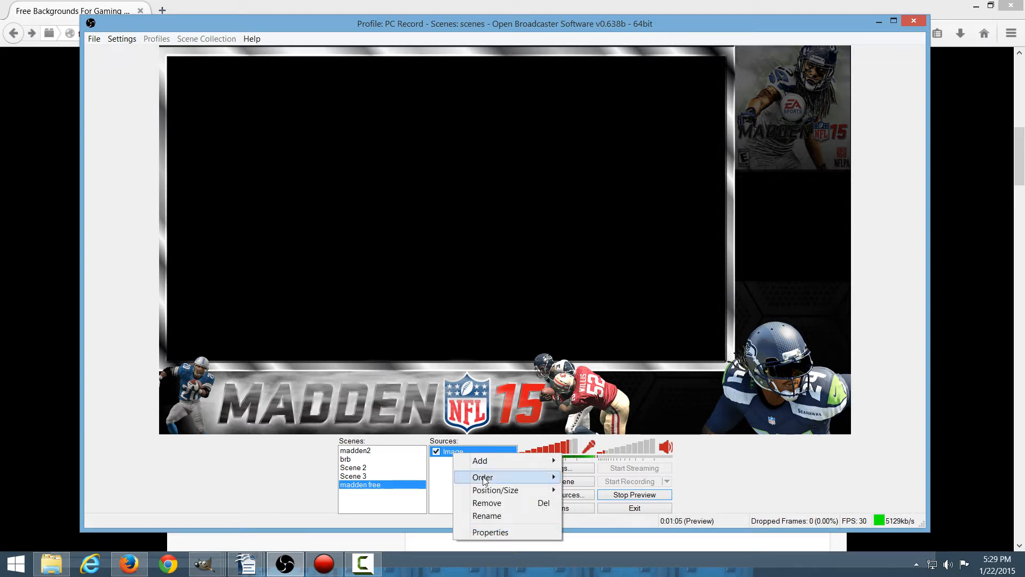
left_click(440, 481)
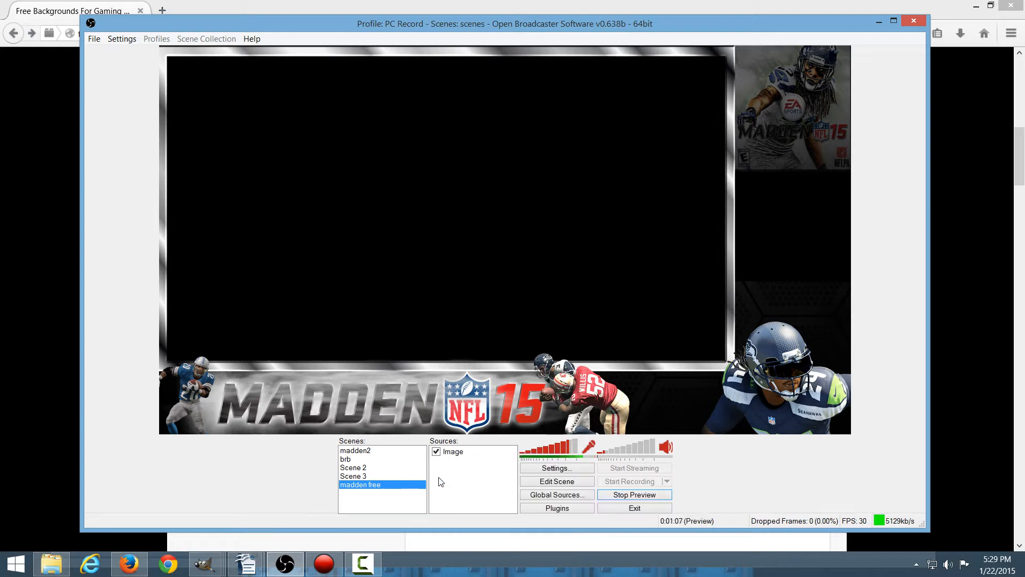
right_click(450, 473)
mouse_move(466, 483)
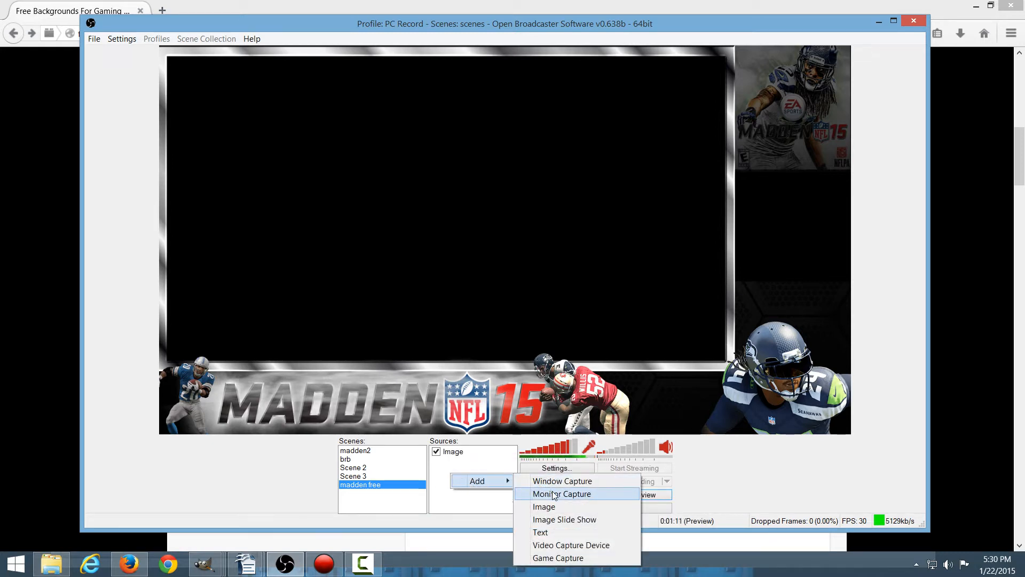
left_click(572, 482)
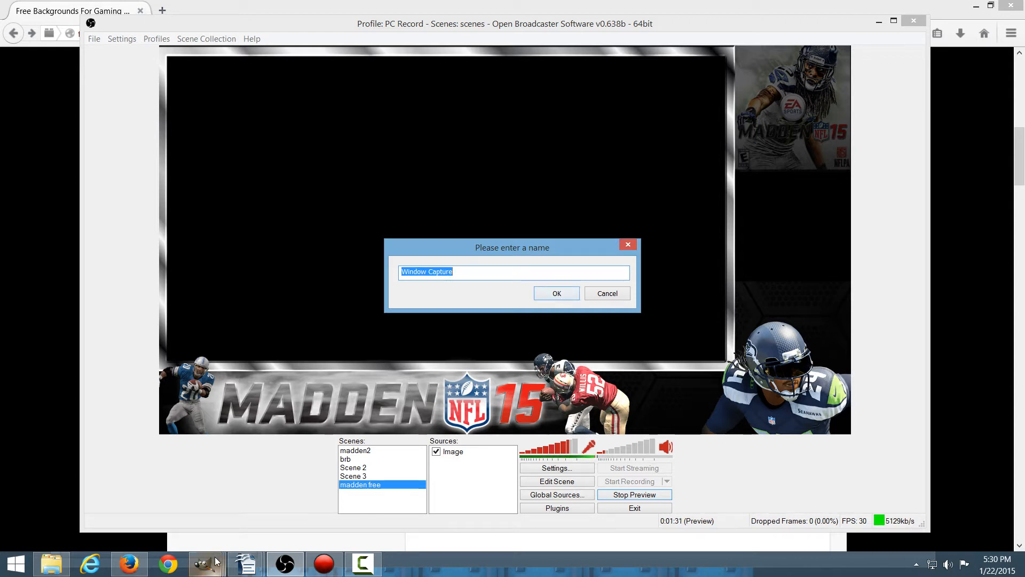
- Bring up Hauppauge Capture, cancel naming the new source and move the Open Broadcaster Software window aside to uncover the game feed
left_click(327, 563)
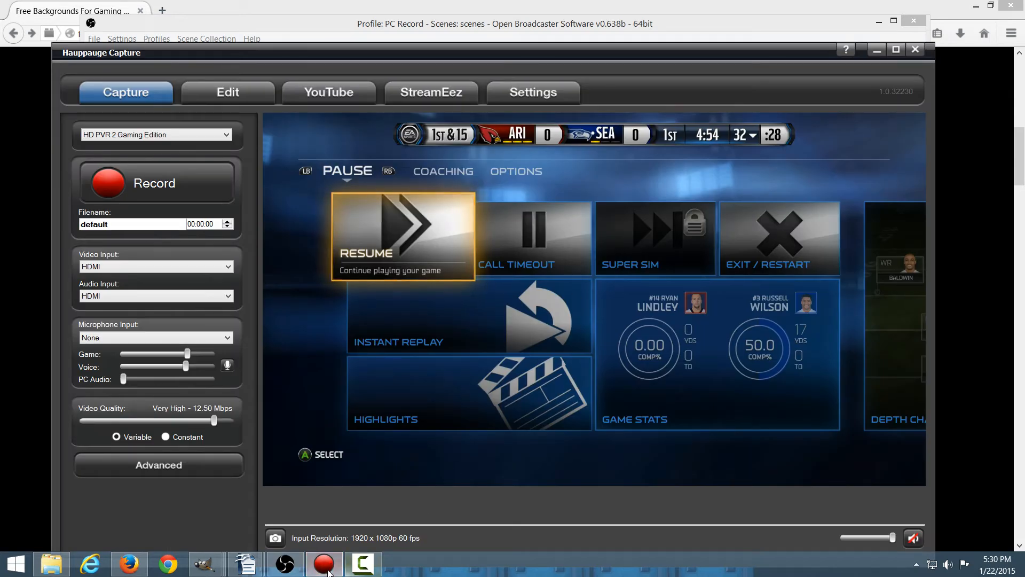
left_click(285, 564)
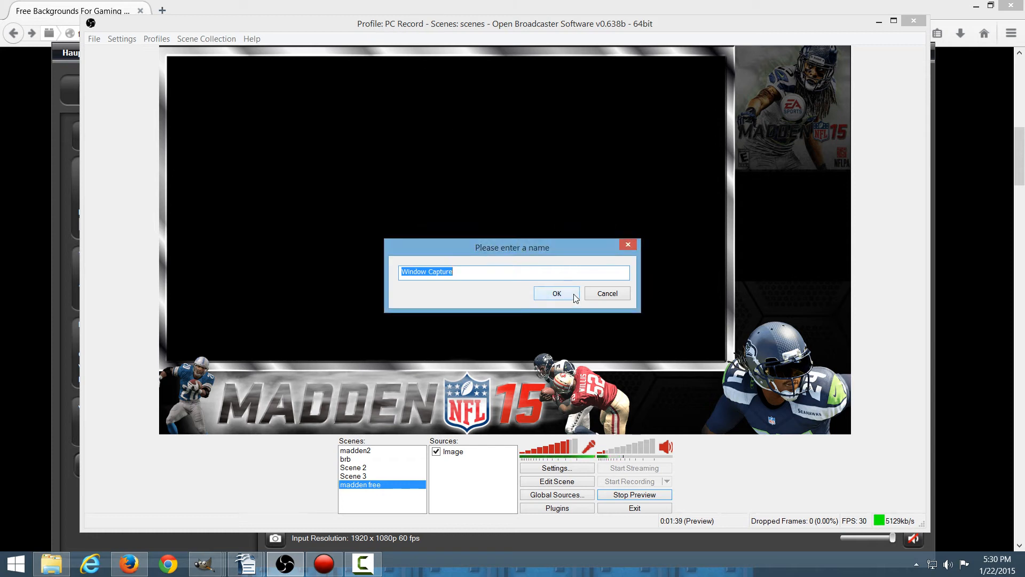
left_click(591, 293)
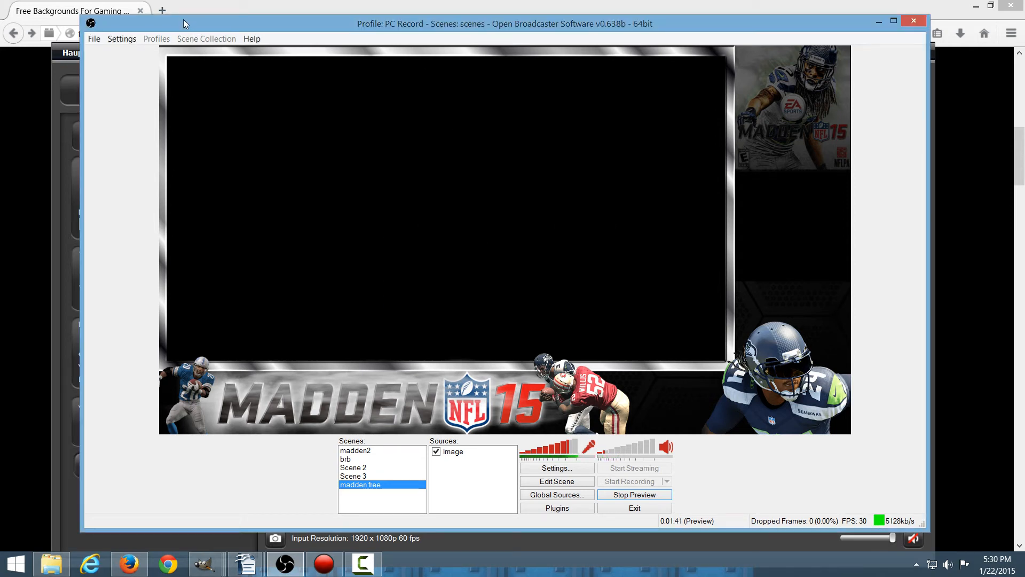
left_click_drag(184, 23, 588, 34)
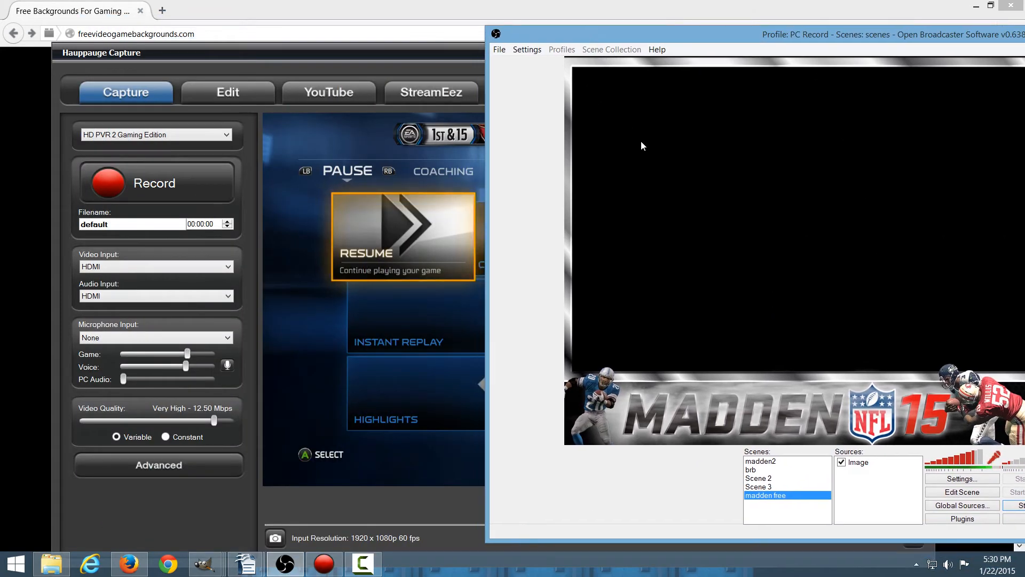
left_click_drag(593, 33, 719, 38)
right_click(780, 121)
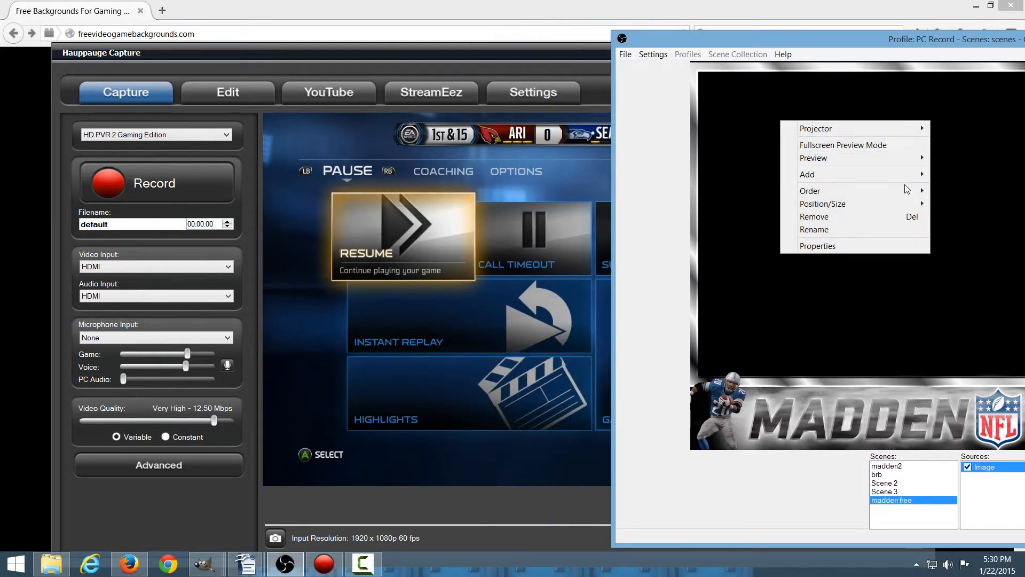
mouse_move(906, 174)
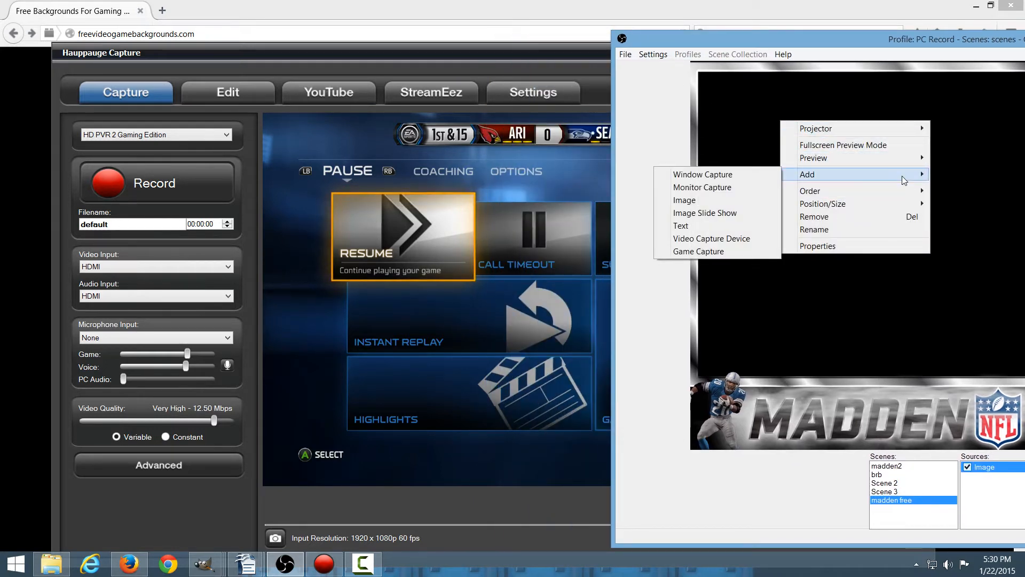
left_click(720, 178)
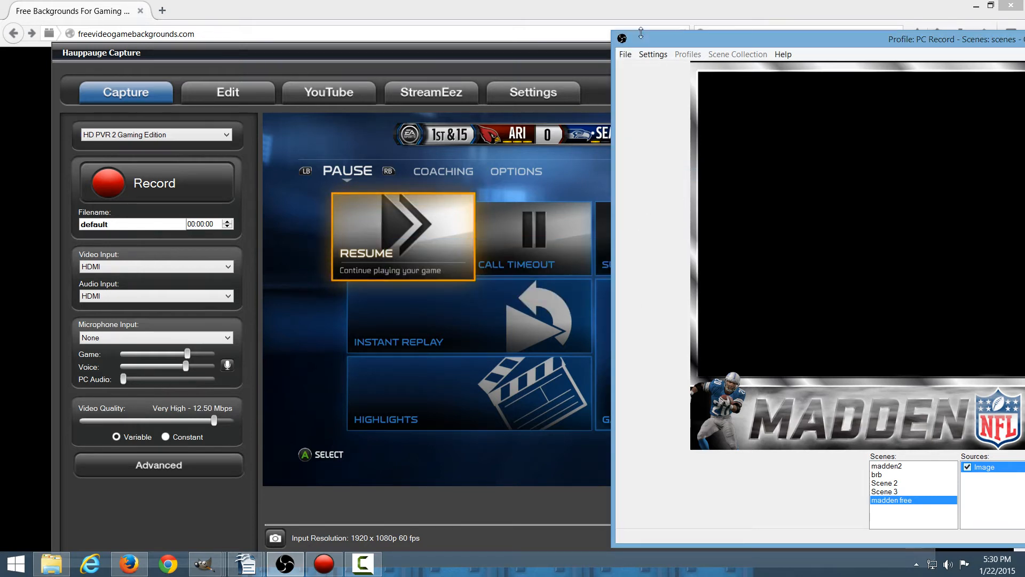
- Shrink the Open Broadcaster Software window away from the game feed and add a Window Capture source for the HauppaugeCapture window
left_click_drag(666, 32, 793, 137)
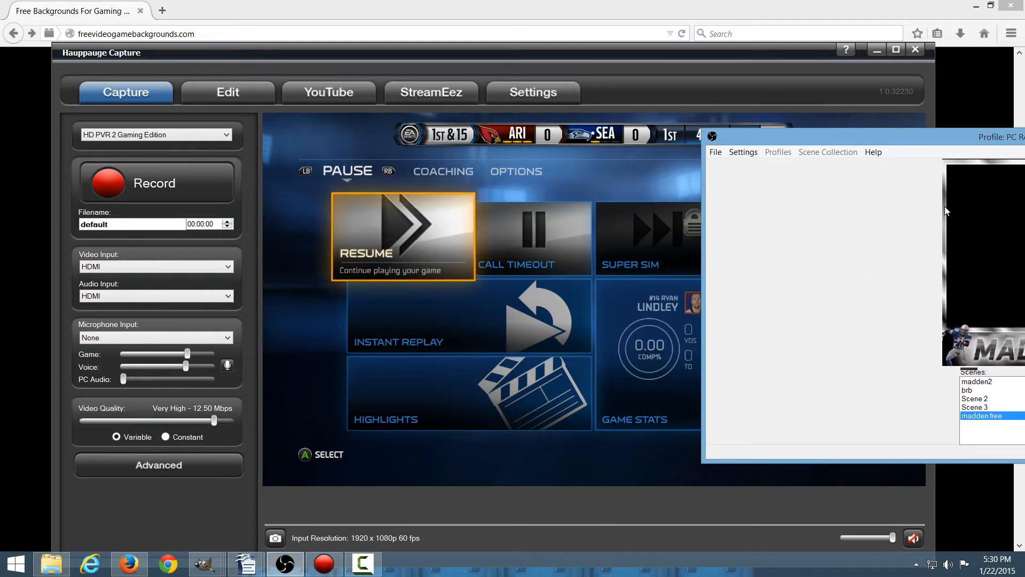
right_click(964, 209)
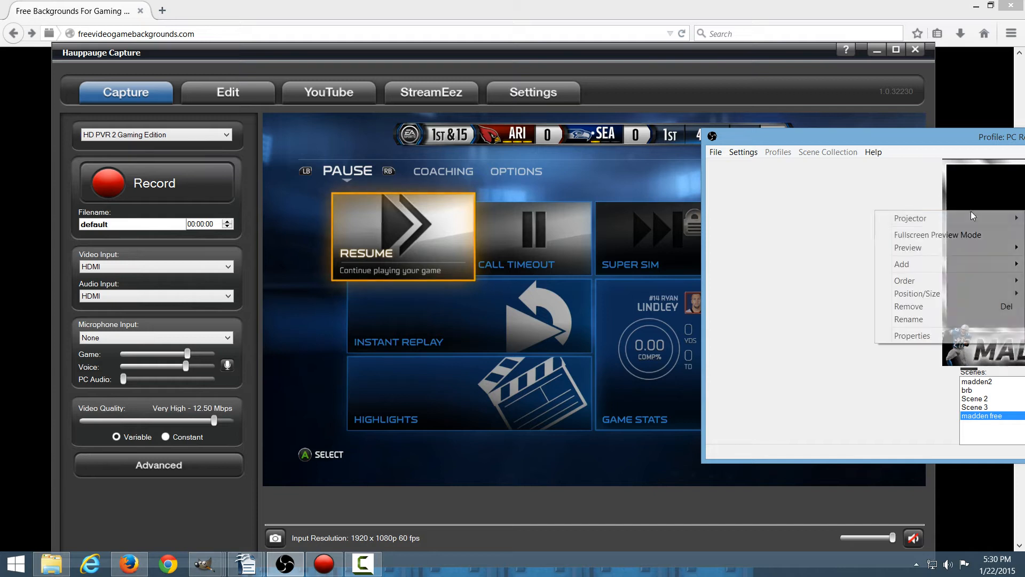
mouse_move(970, 264)
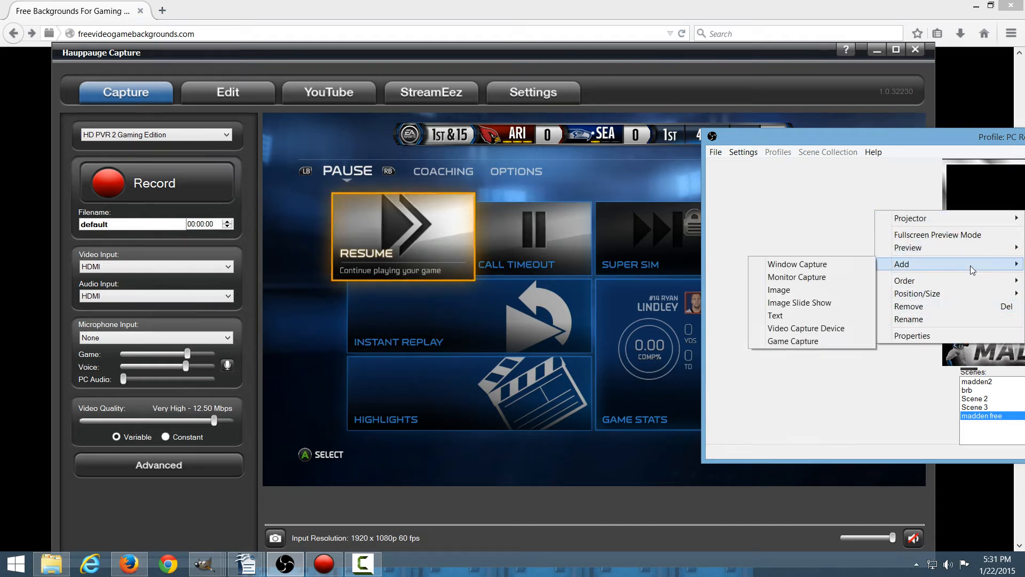
left_click(825, 265)
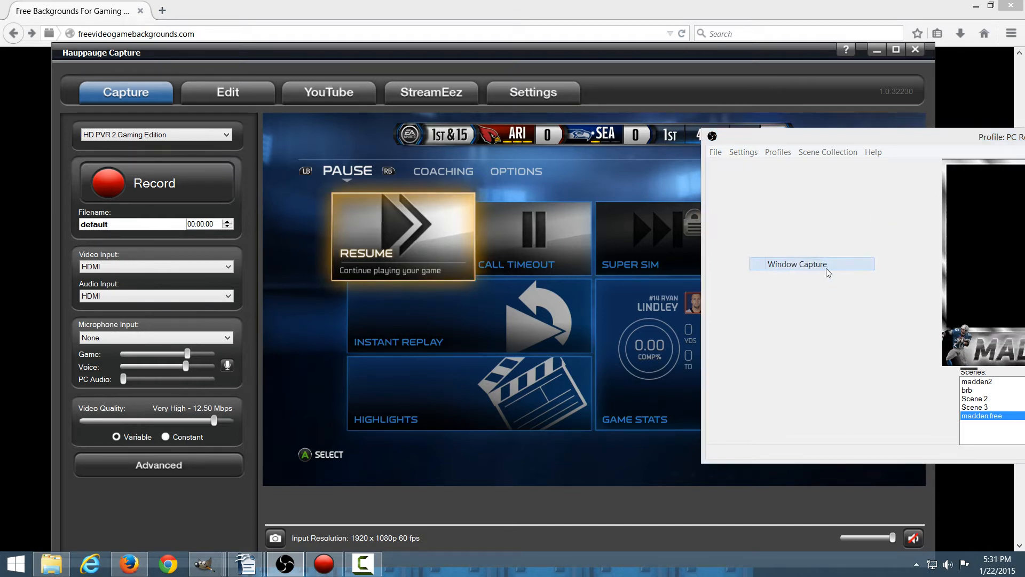
left_click(555, 293)
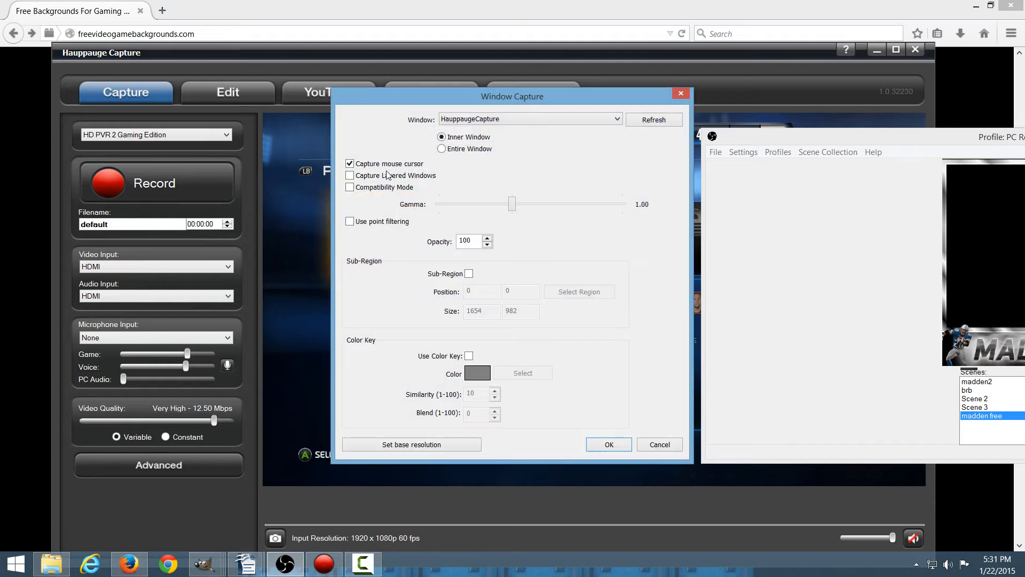
- Turn off mouse cursor capture and limit the capture to a sub-region around the game feed, at position 395, 131 with size 1242 by 700
left_click(469, 273)
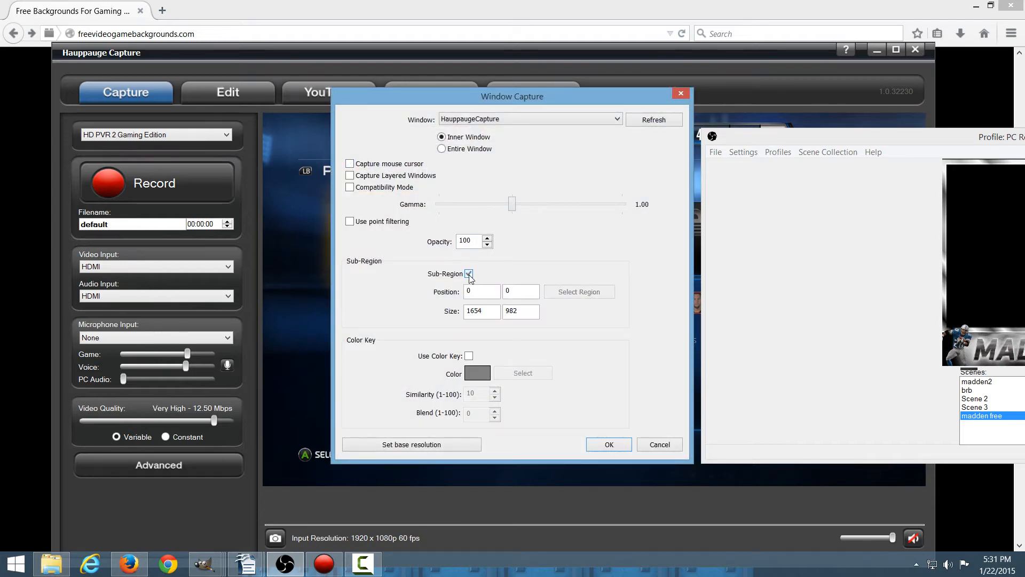
left_click(571, 294)
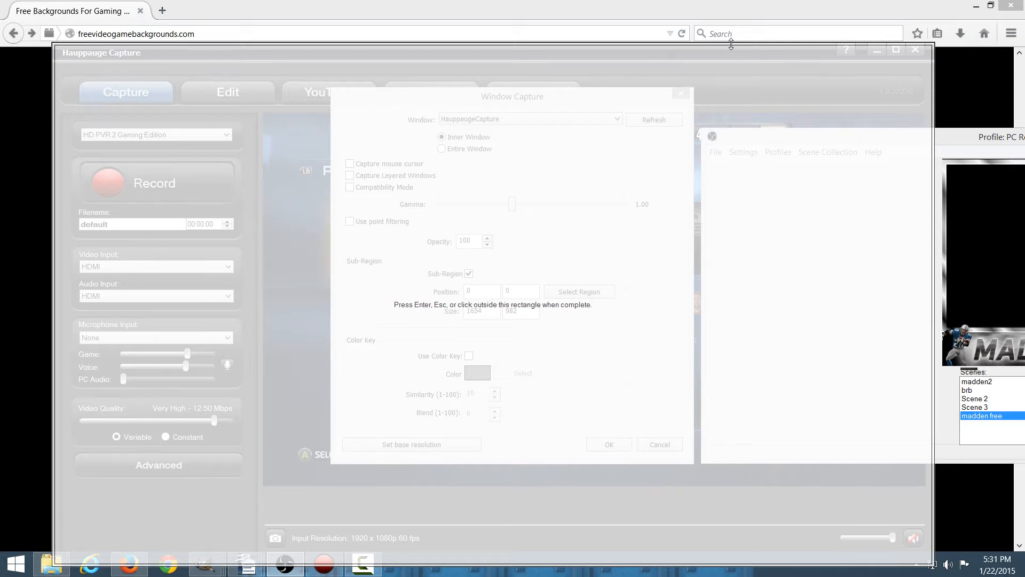
left_click_drag(731, 44, 731, 178)
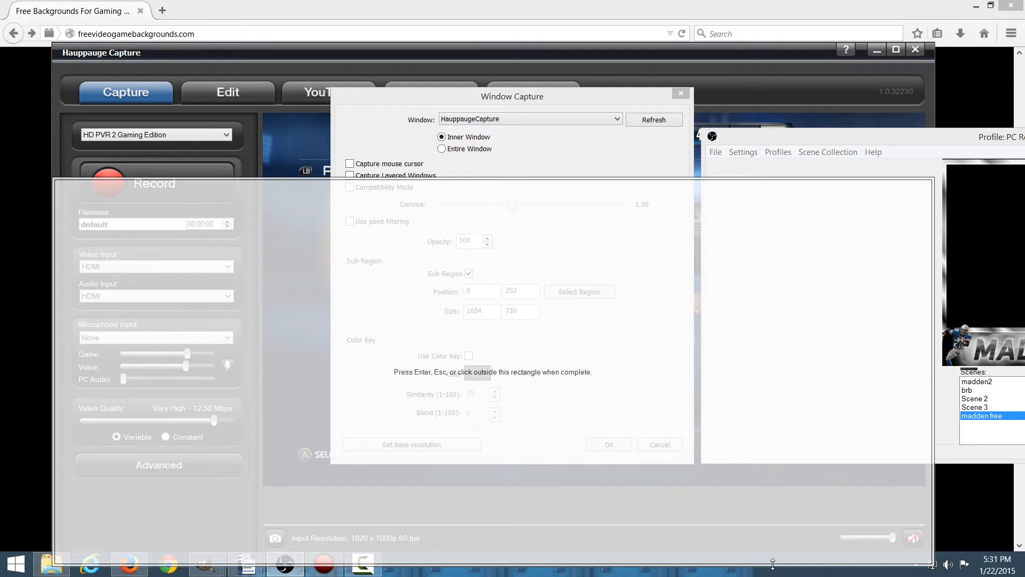
left_click_drag(772, 564, 759, 487)
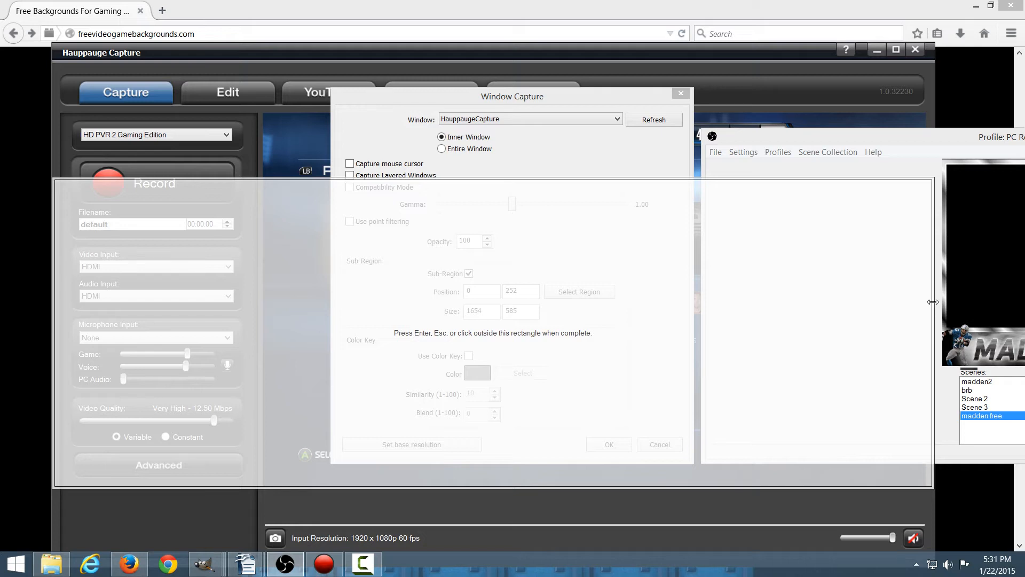
left_click_drag(932, 302, 597, 325)
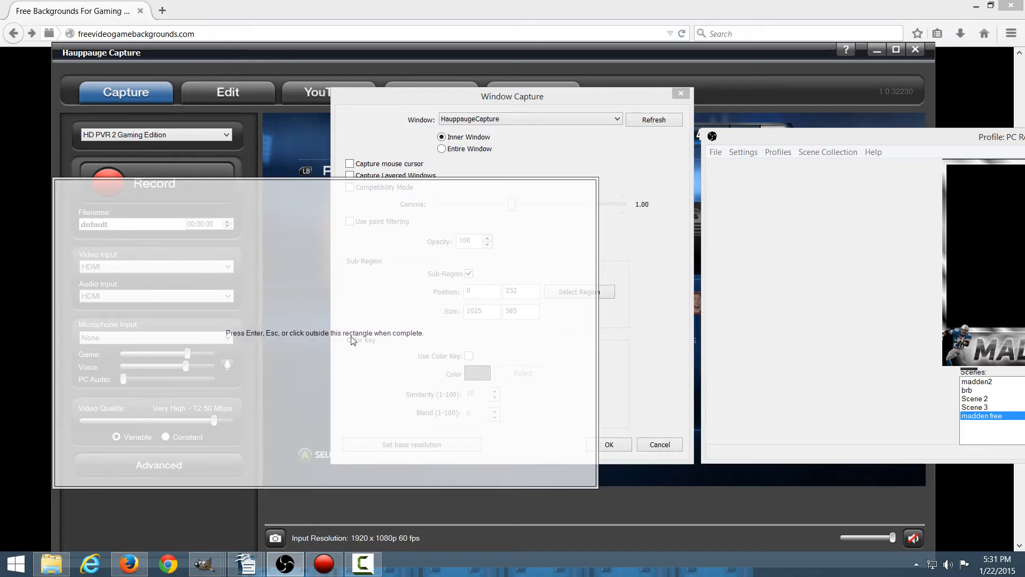
left_click_drag(353, 340, 667, 336)
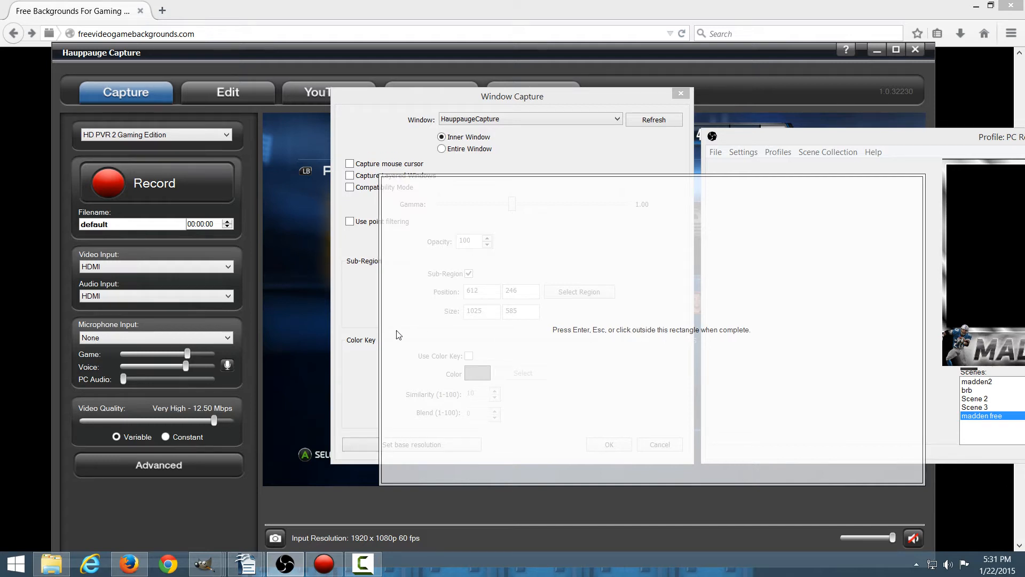
left_click_drag(380, 330, 264, 340)
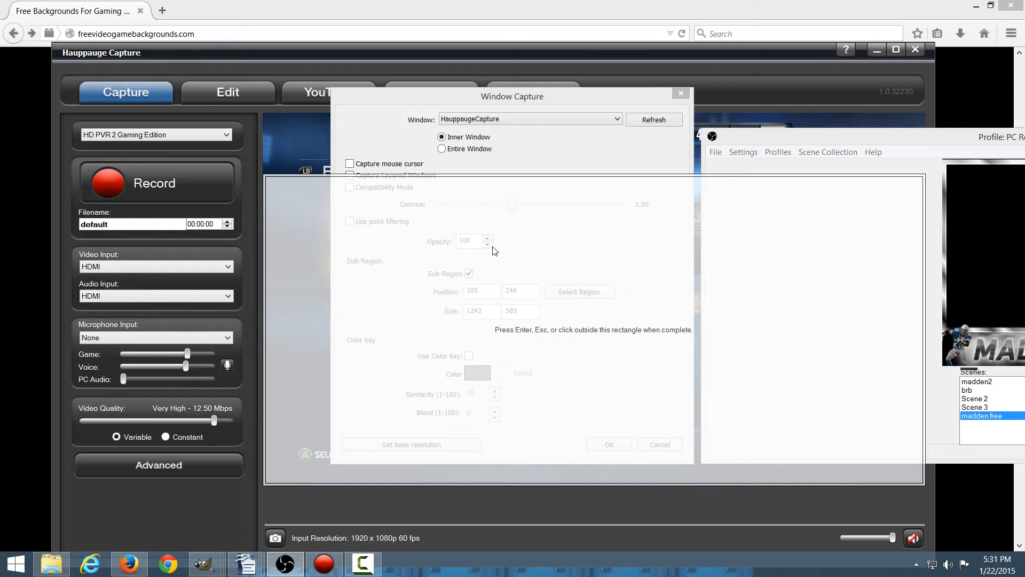
left_click_drag(600, 176, 601, 113)
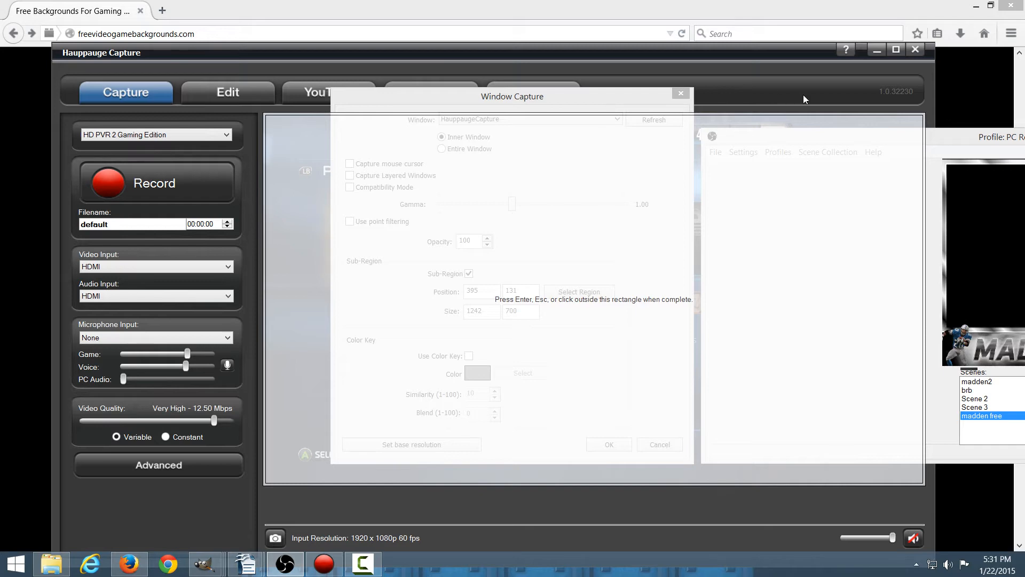
left_click(595, 93)
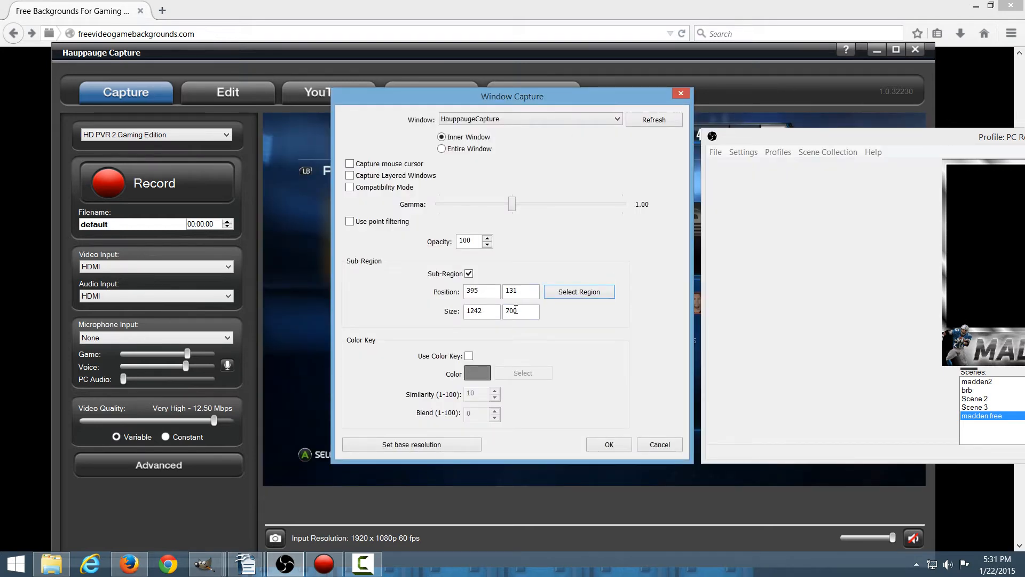
left_click(606, 444)
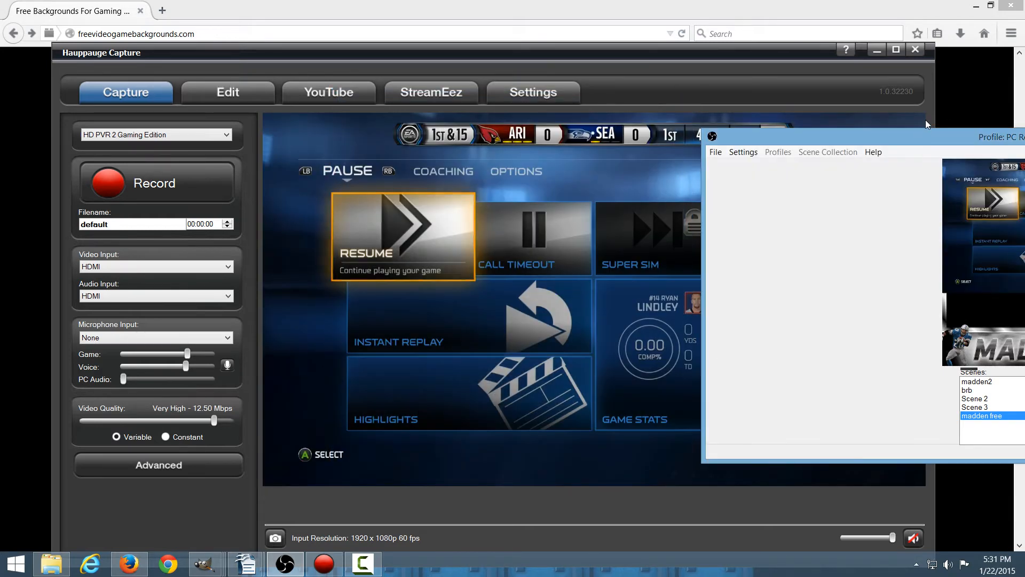
- Bring the Open Broadcaster Software window fully back into view, make it taller, and in scene editing move the game capture inside the overlay's frame
left_click_drag(905, 137, 306, 140)
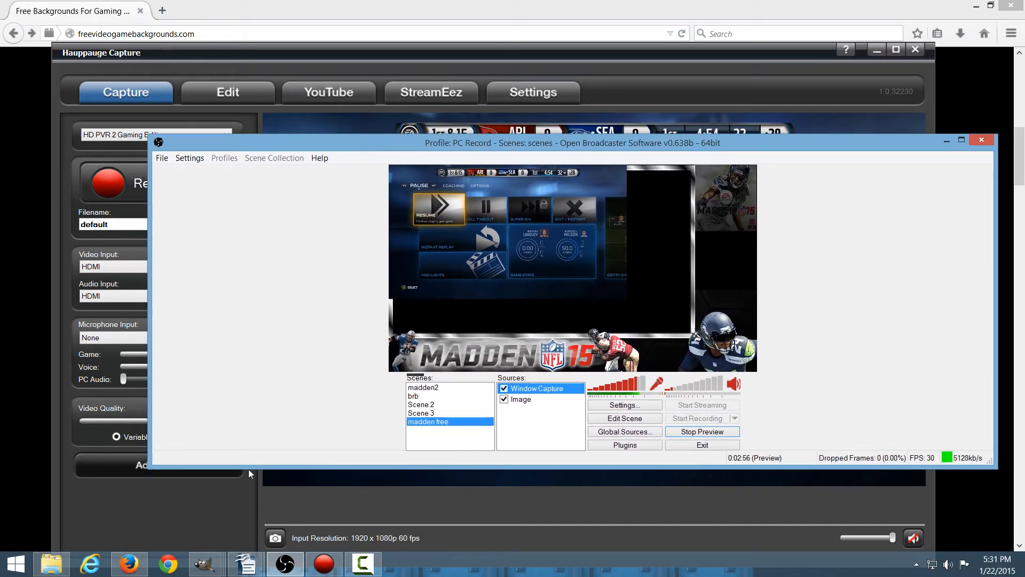
left_click_drag(239, 467, 240, 543)
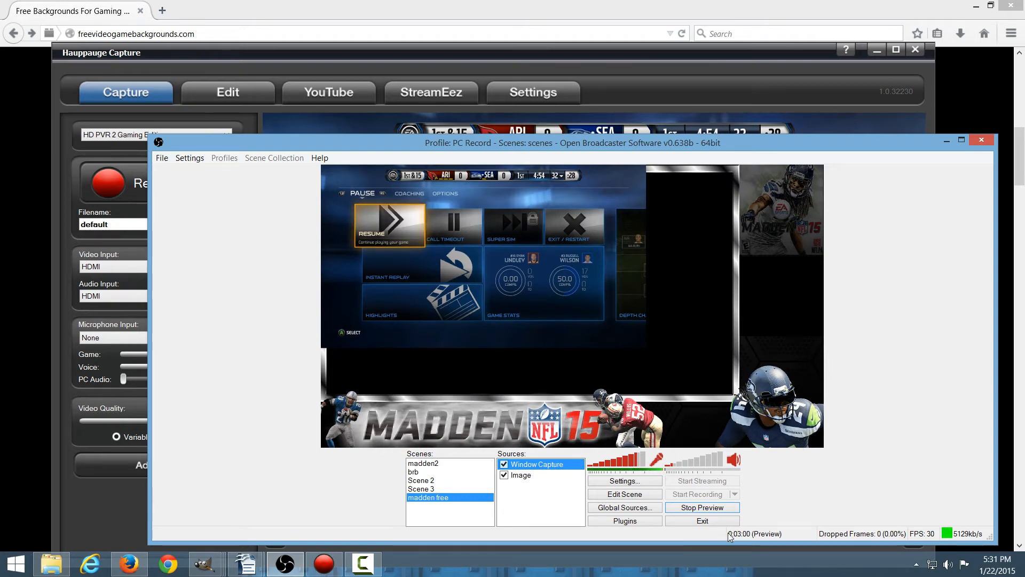
left_click(635, 495)
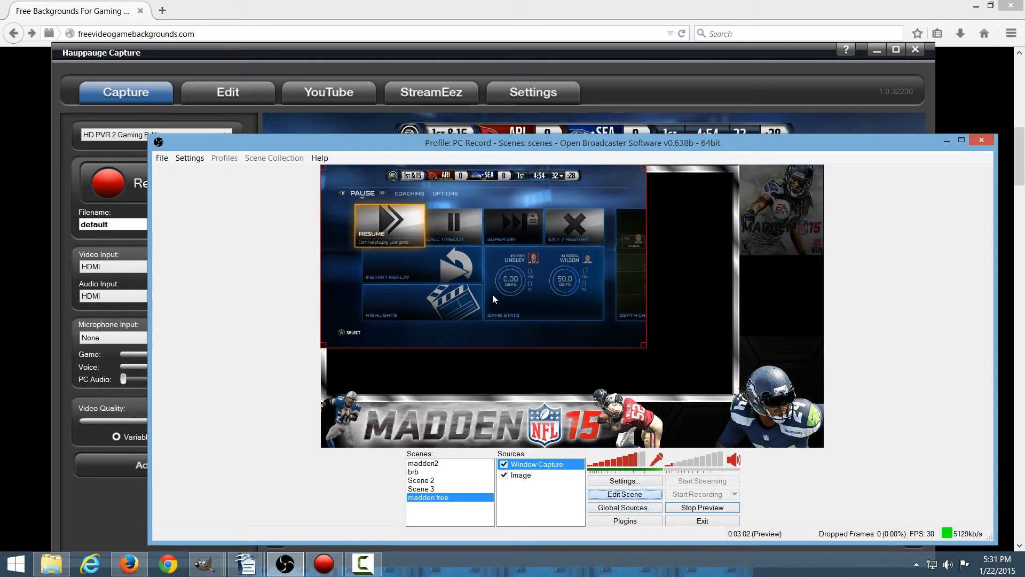
mouse_move(494, 299)
left_mouse_down()
mouse_move(574, 333)
mouse_move(592, 276)
mouse_move(574, 315)
mouse_move(534, 317)
mouse_move(492, 300)
mouse_move(505, 304)
left_mouse_up()
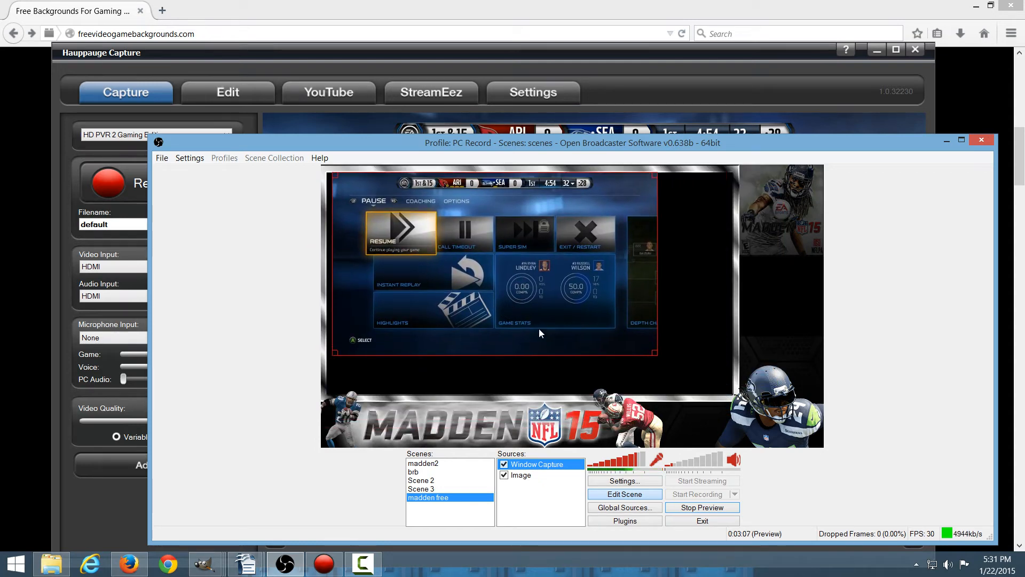
- Move the Window Capture source to the bottom of the source order and fit the game capture to the overlay's frame
right_click(557, 465)
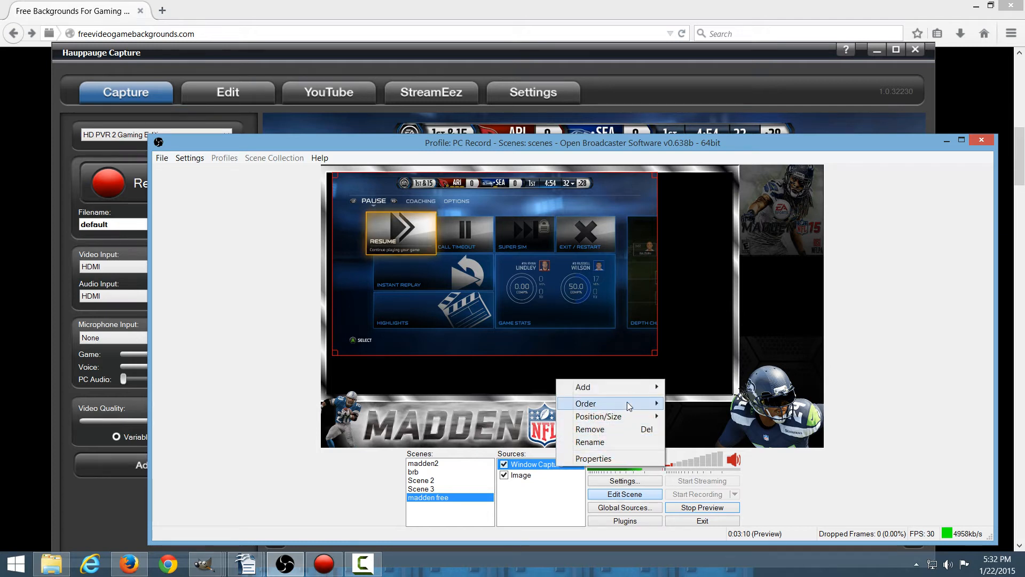
mouse_move(628, 404)
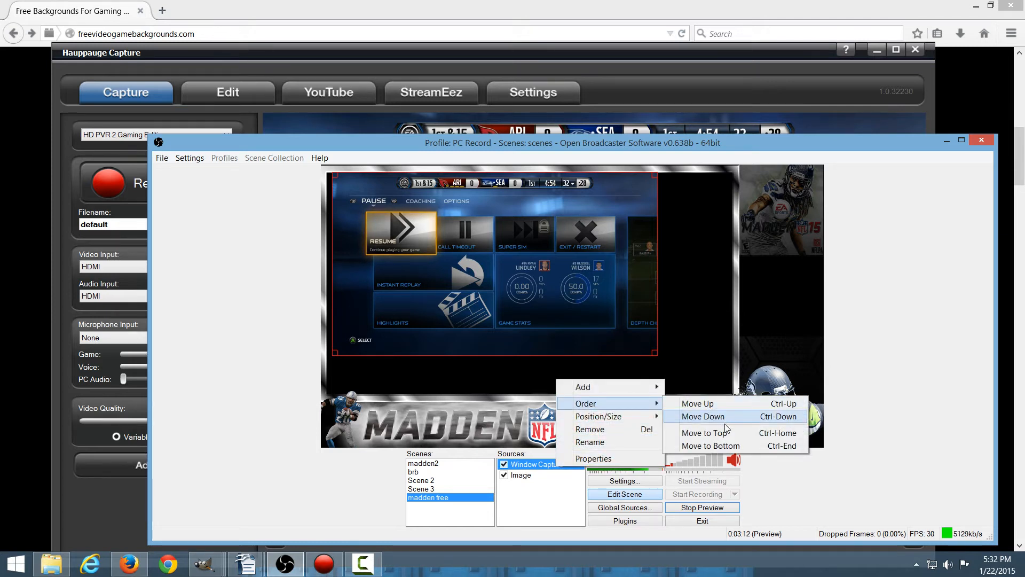
left_click(712, 445)
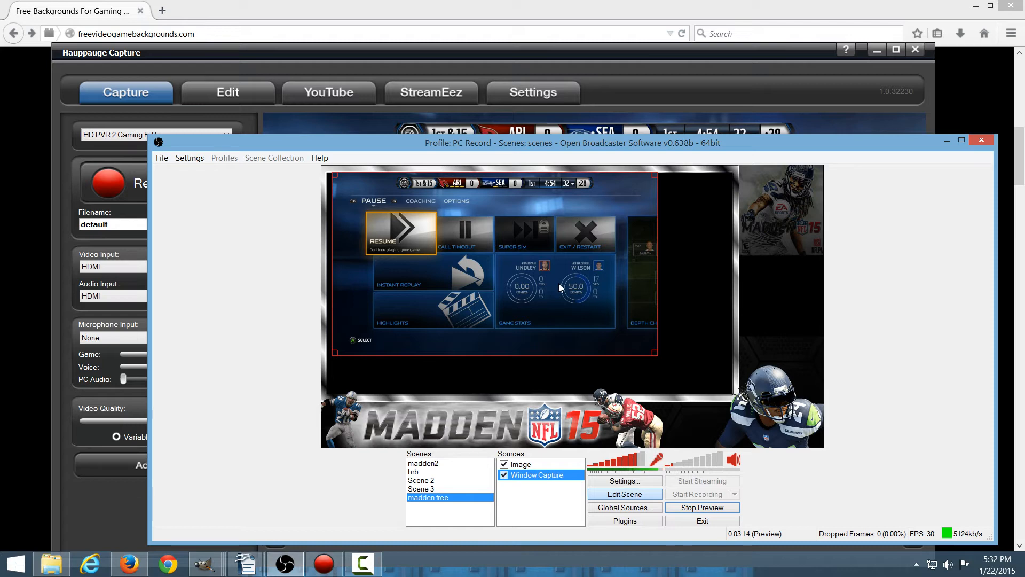
mouse_move(558, 283)
left_mouse_down()
mouse_move(763, 282)
mouse_move(549, 299)
left_mouse_up()
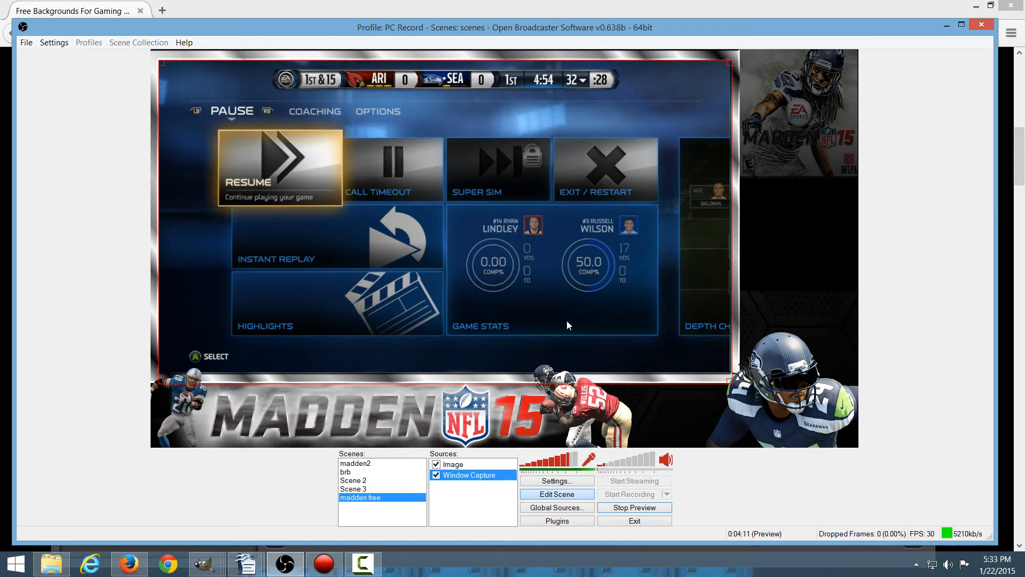
left_click_drag(566, 320, 566, 317)
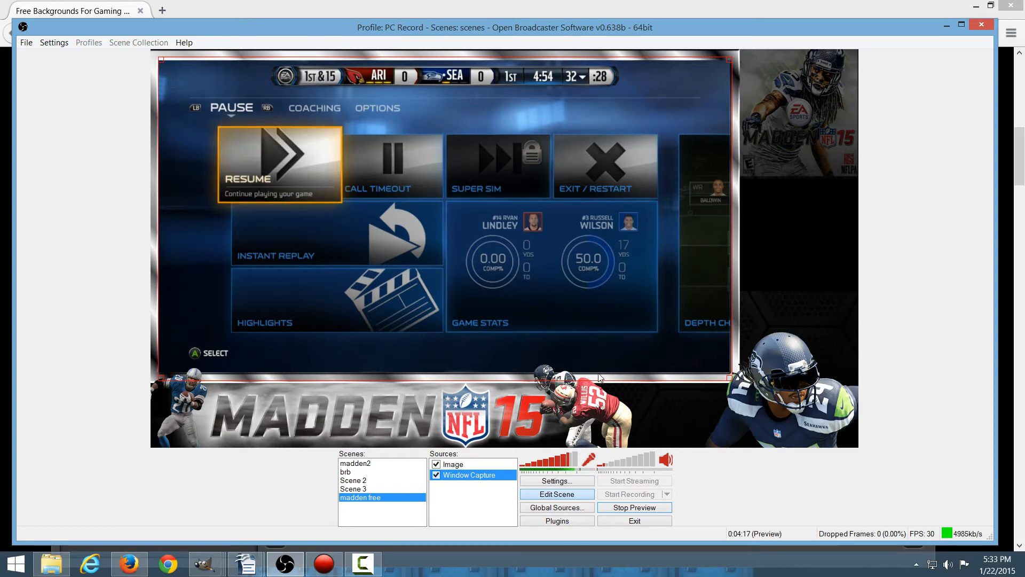
- Add a Video Capture Device source under its default name to the madden free scene, using the Logitech HD Webcam C270
left_click(552, 495)
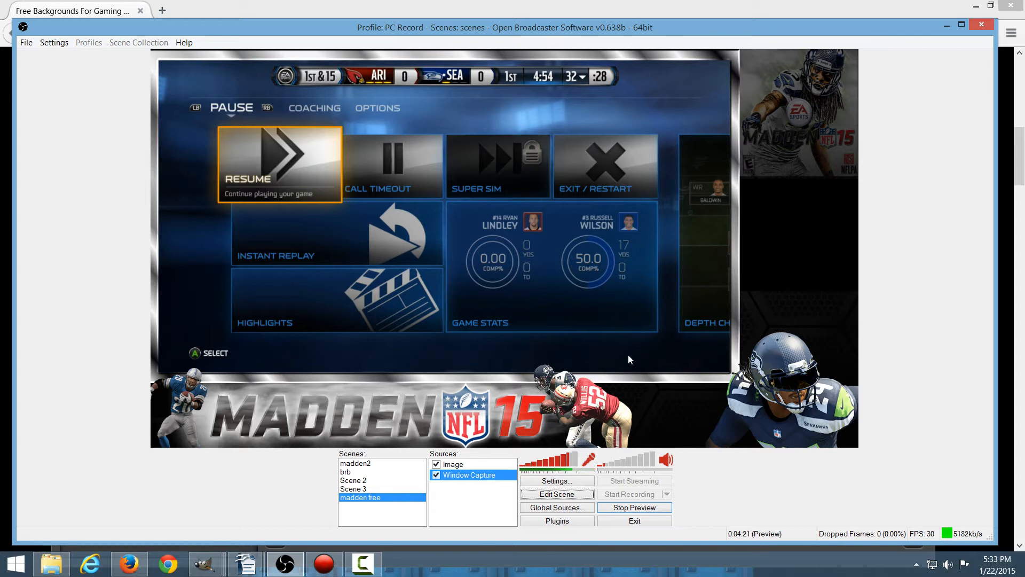
left_click(576, 497)
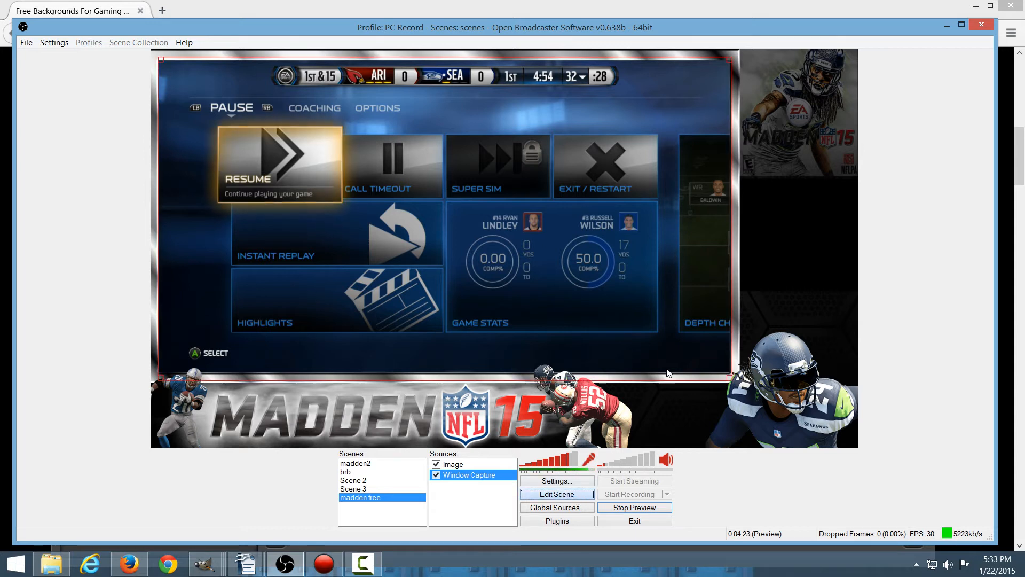
right_click(806, 268)
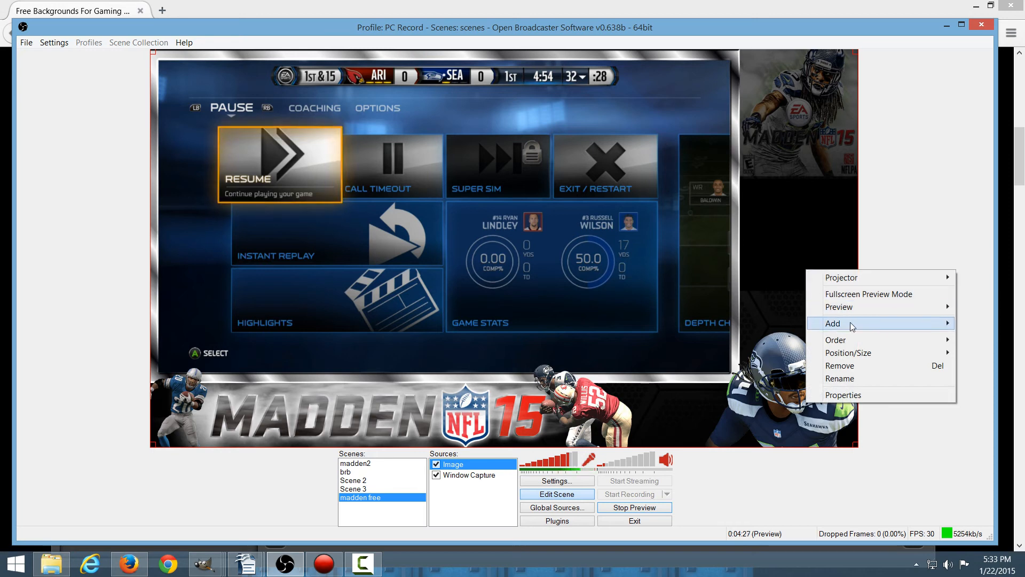
mouse_move(832, 323)
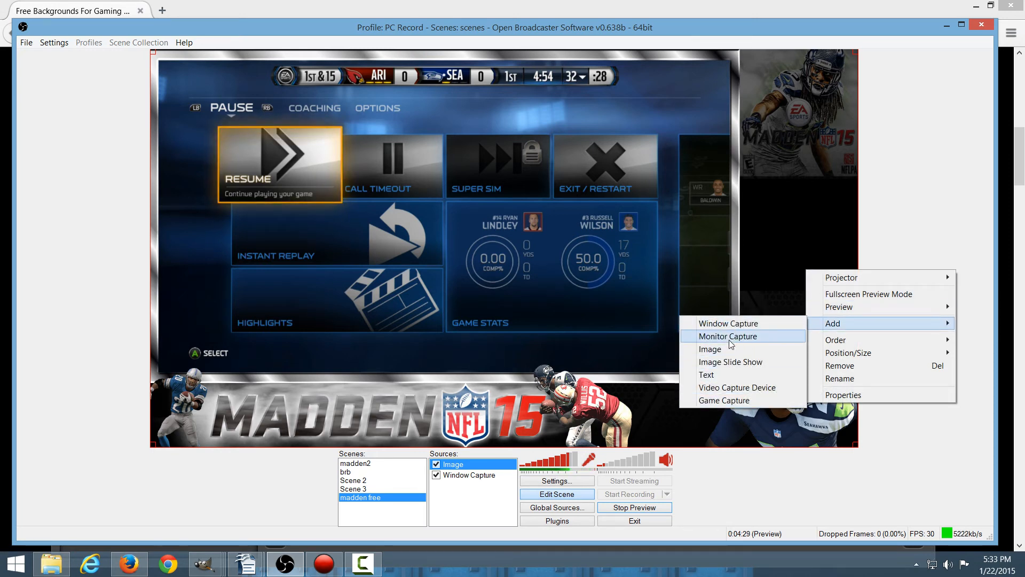
left_click(748, 388)
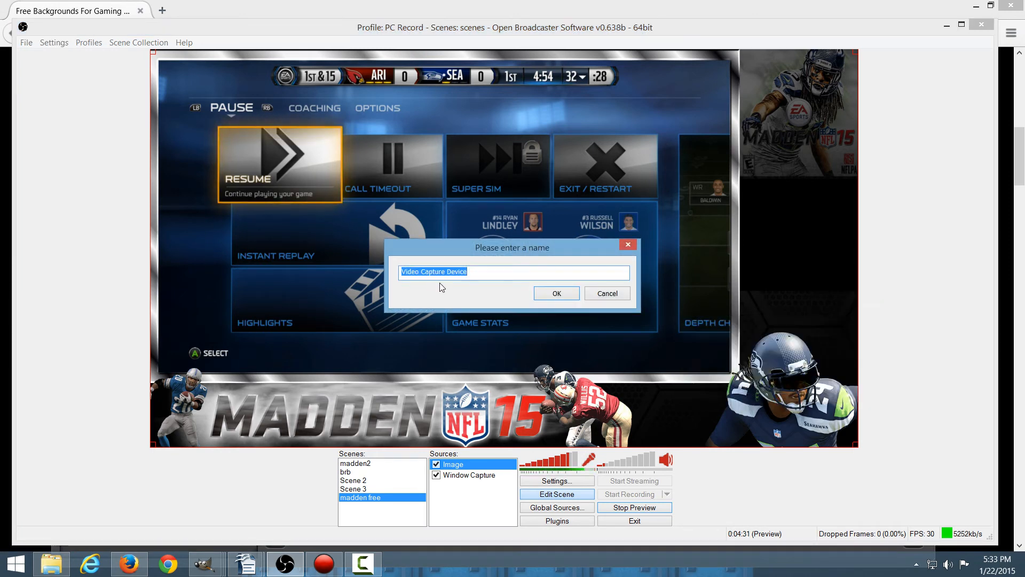
left_click(556, 294)
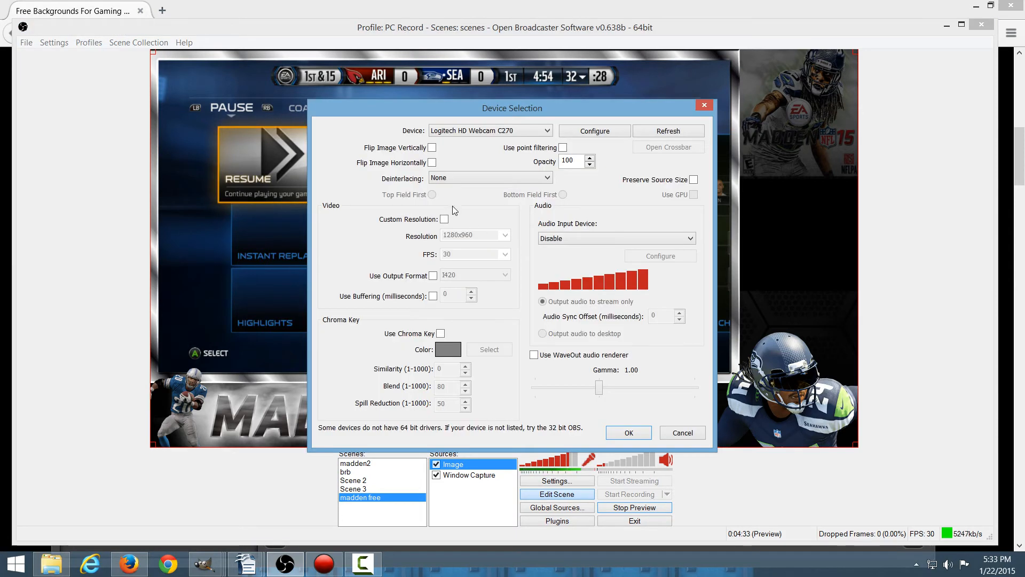
left_click(632, 433)
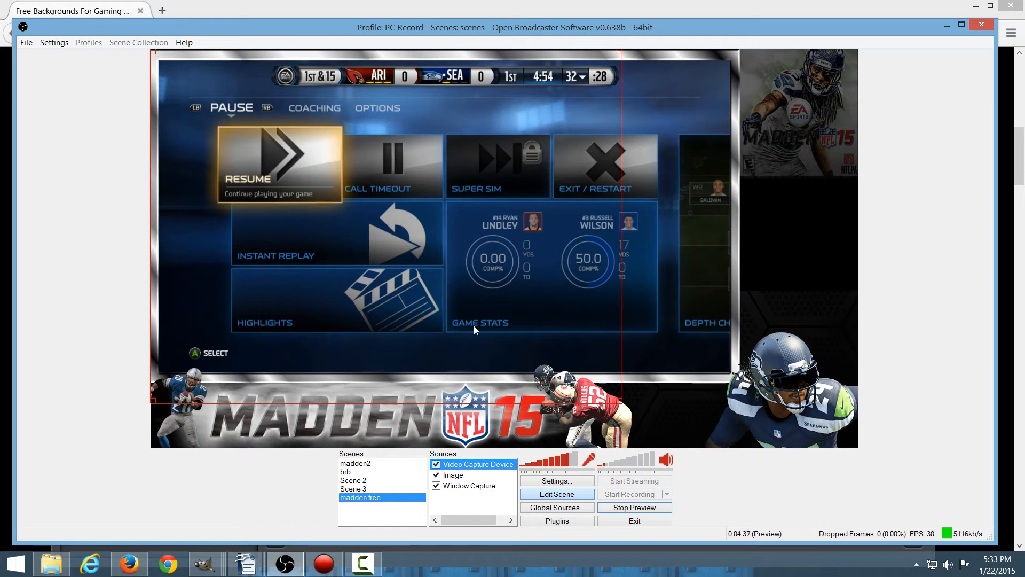
- Shrink the webcam capture to about half its size and move the Video Capture Device source to the bottom of the source order
left_click_drag(619, 400, 388, 228)
left_click_drag(287, 180, 607, 183)
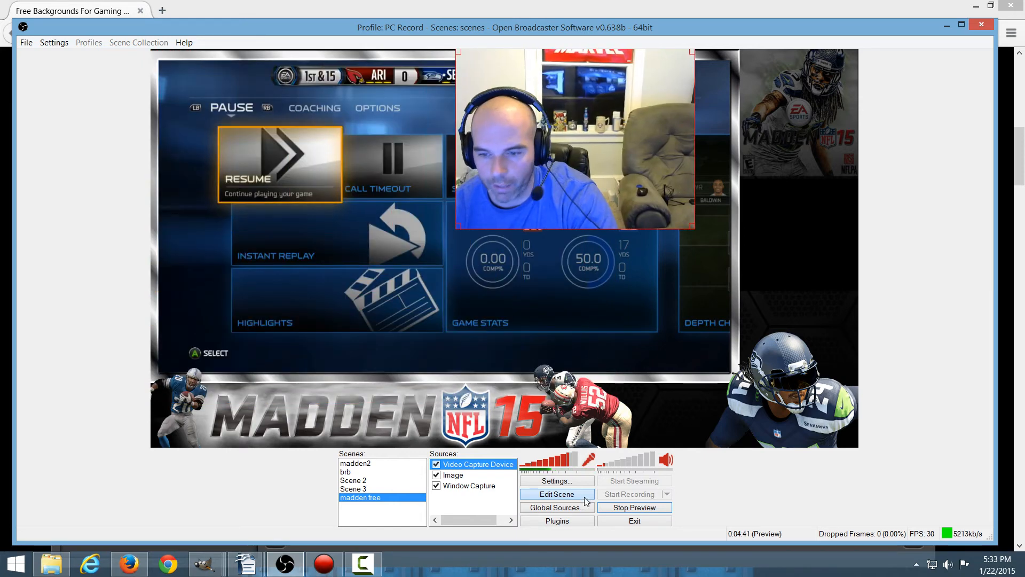
right_click(458, 464)
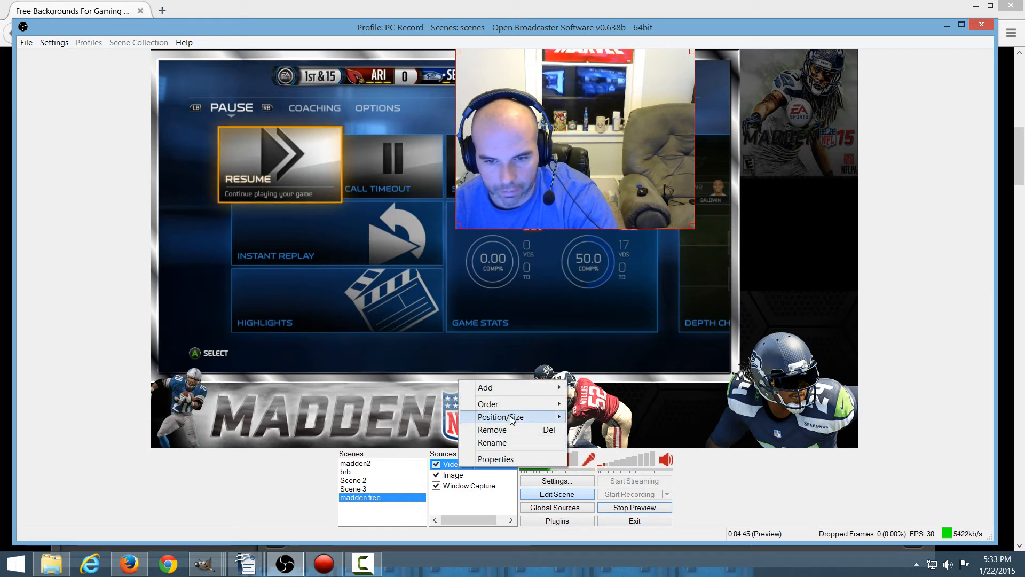
mouse_move(506, 405)
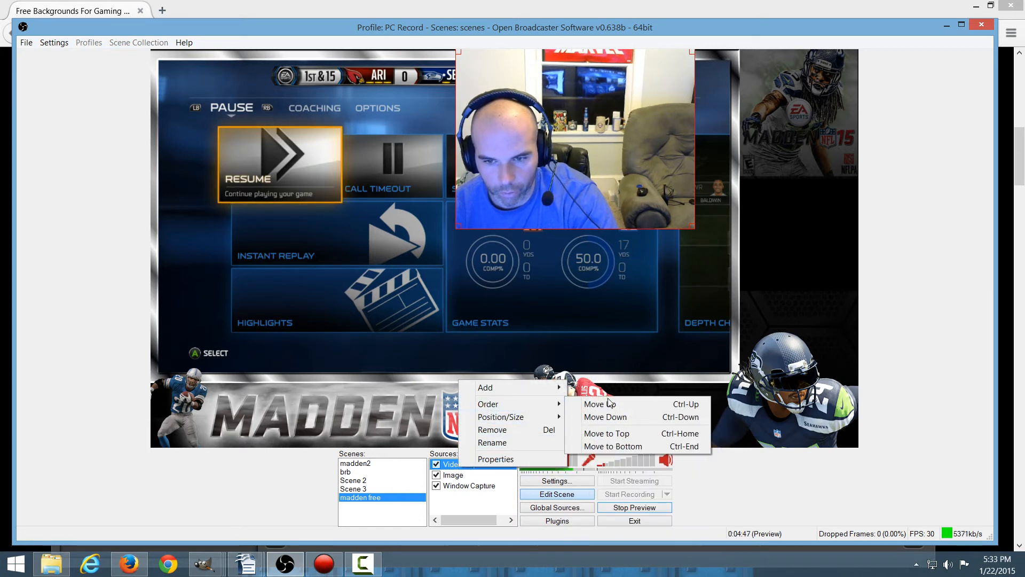
left_click(633, 446)
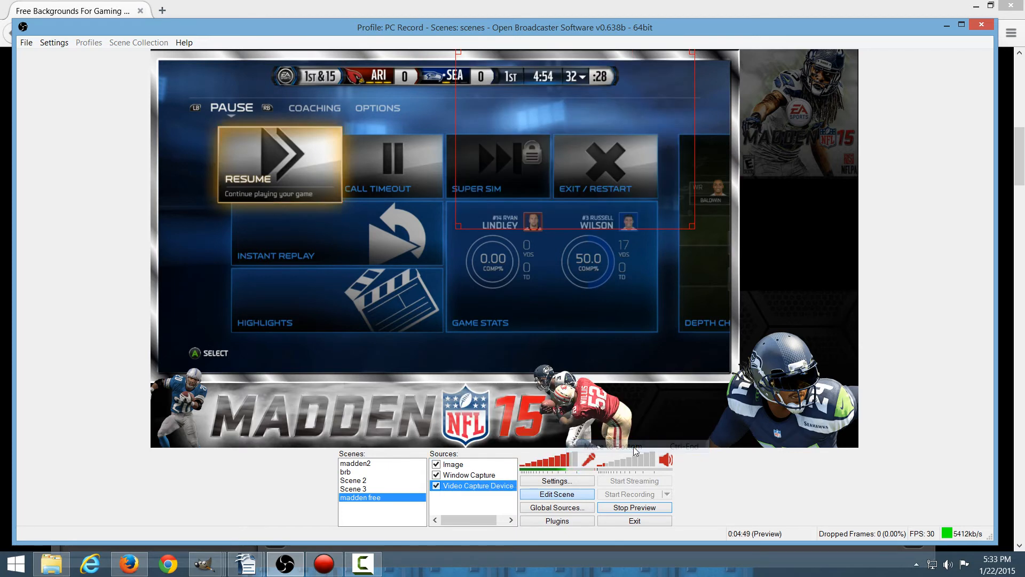
- Move the webcam capture behind the overlay's small frame below the Madden 15 cover art and scale it down to fit the opening
left_click_drag(543, 166, 849, 277)
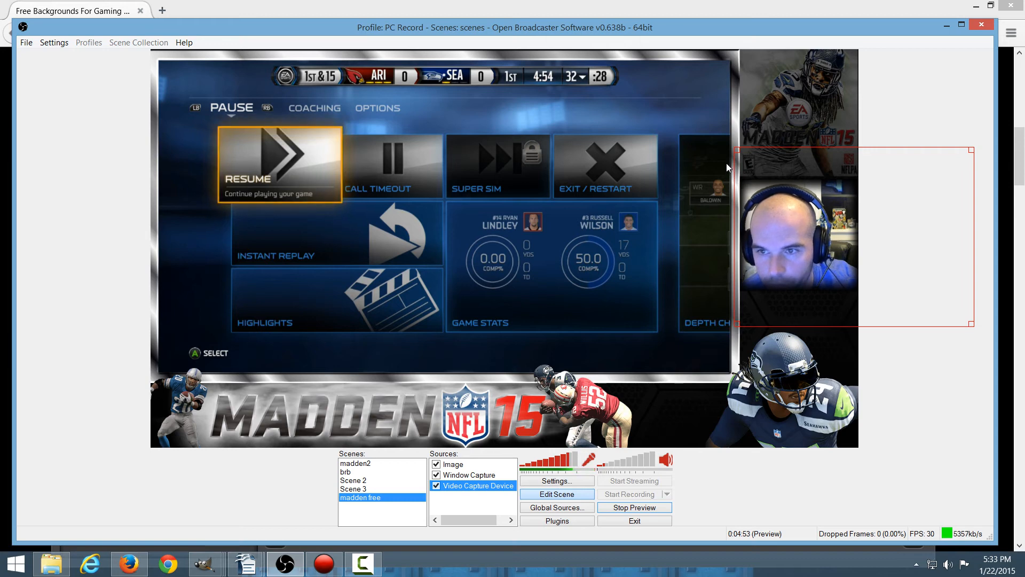
left_click_drag(735, 149, 798, 184)
left_click_drag(842, 231, 774, 221)
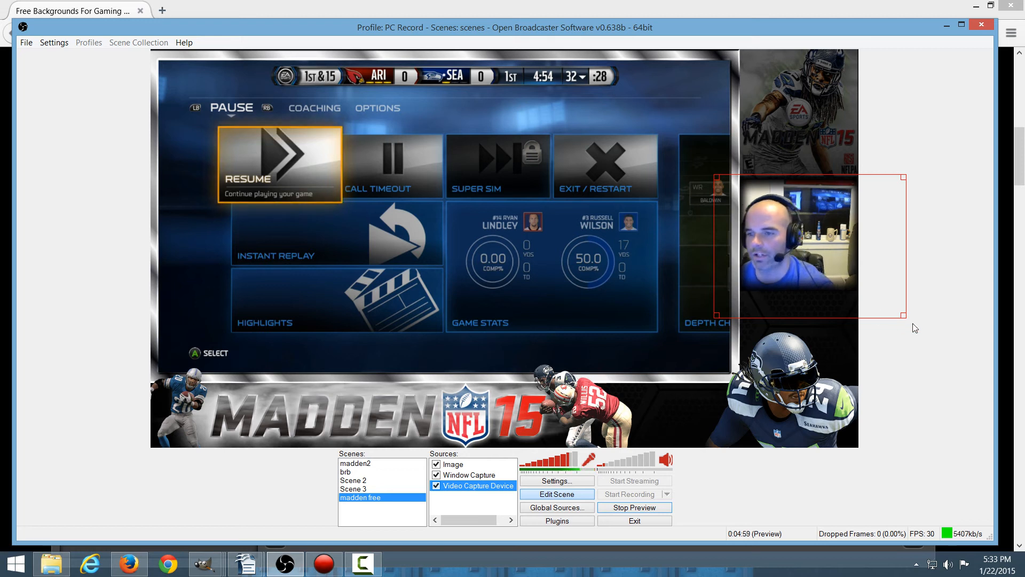
left_click_drag(903, 316, 852, 300)
left_click_drag(786, 271, 802, 271)
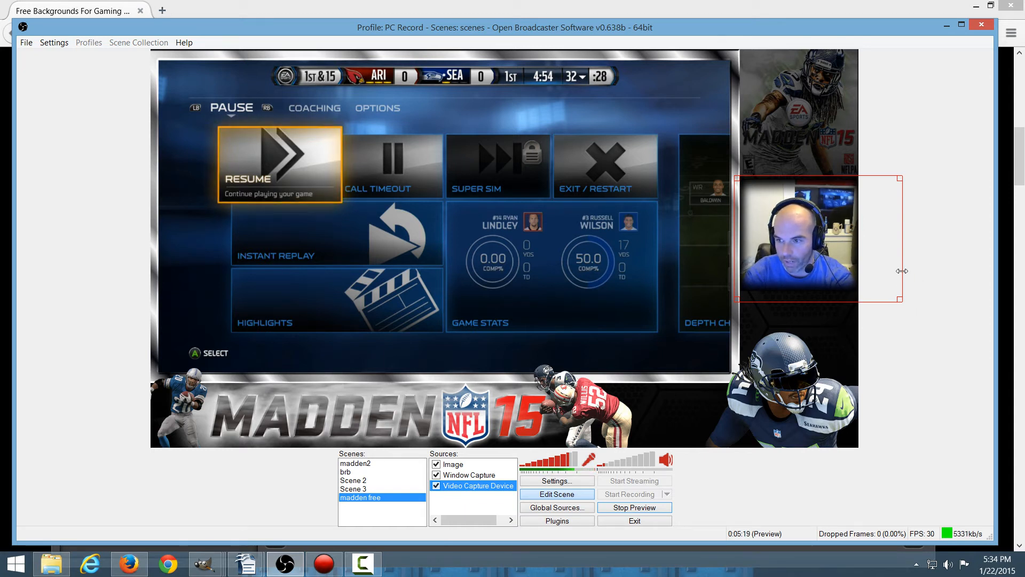
- Fine-tune the webcam capture's edges around the small frame, pulling its lower edge up slightly
mouse_move(900, 277)
left_mouse_down()
mouse_move(859, 271)
mouse_move(902, 266)
left_mouse_up()
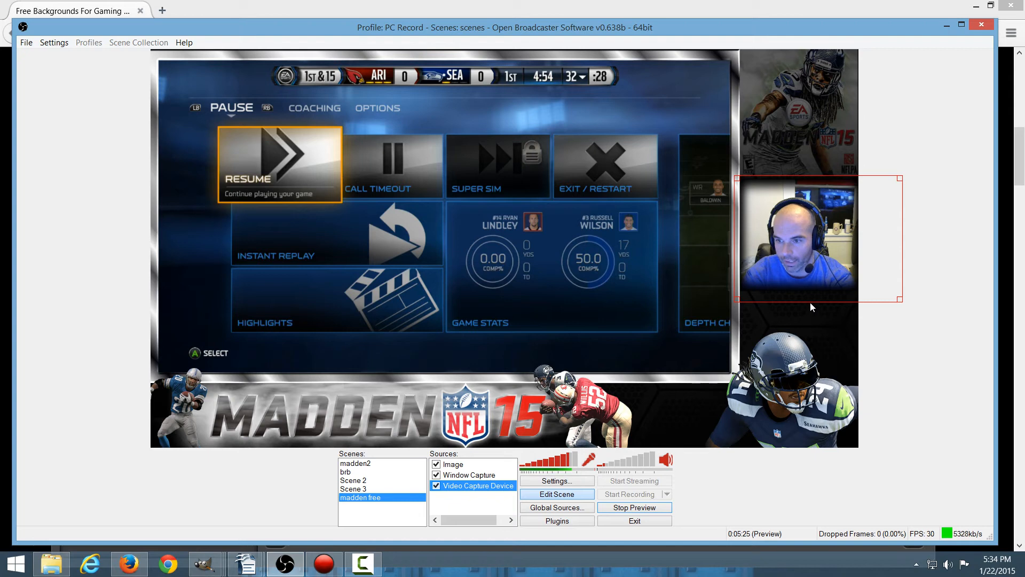
mouse_move(809, 301)
left_mouse_down()
mouse_move(818, 249)
mouse_move(825, 330)
mouse_move(824, 284)
mouse_move(822, 297)
left_mouse_up()
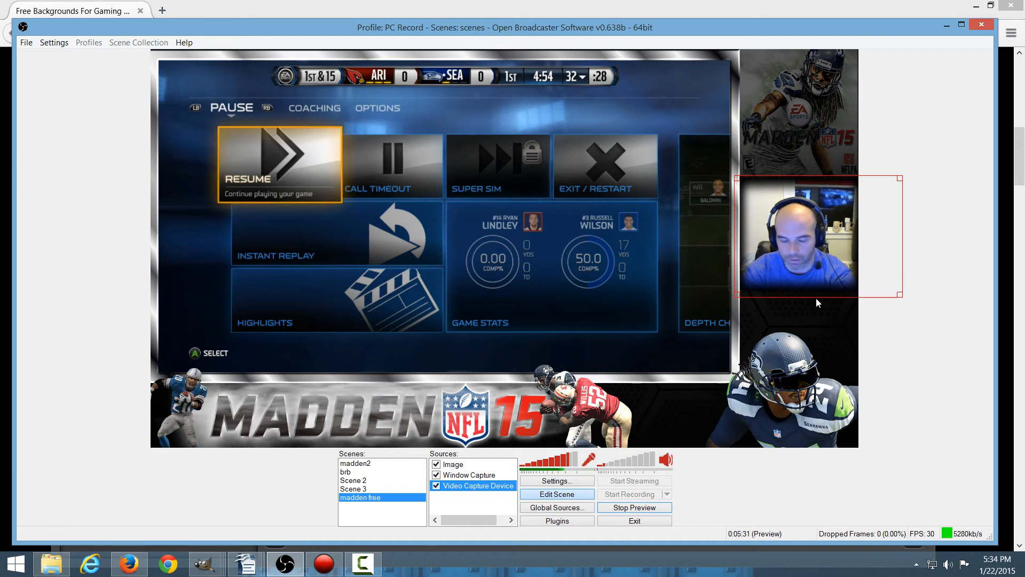
key("alt")
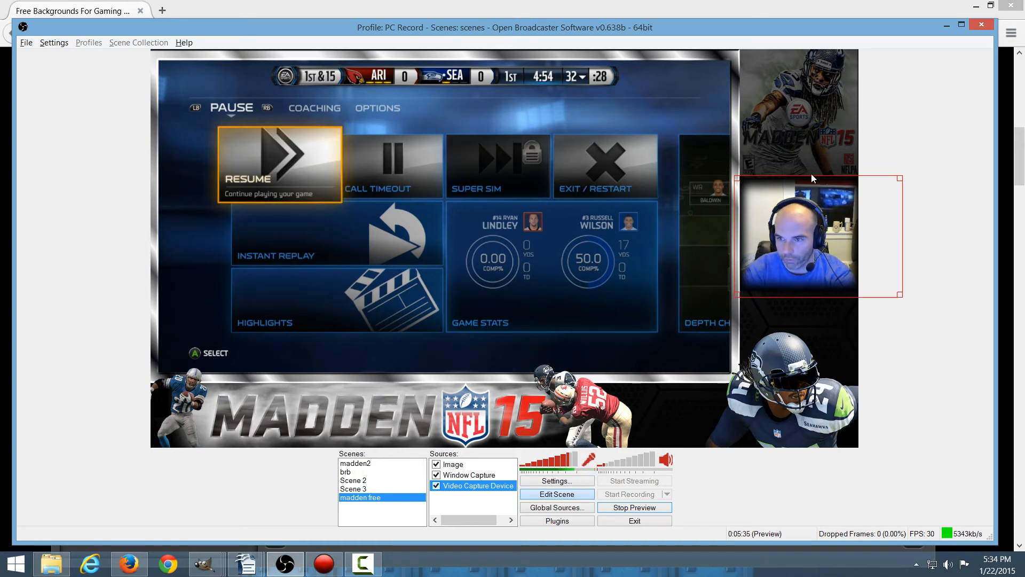
left_click_drag(811, 176, 854, 175)
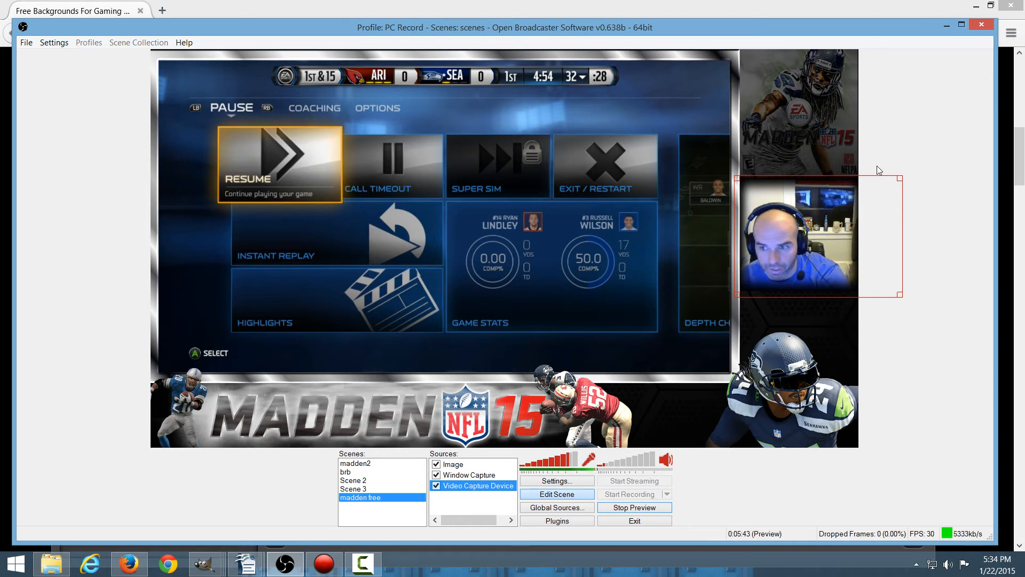
- Stop the stream preview, switch to the Stream profile, and restart the preview
left_click(635, 508)
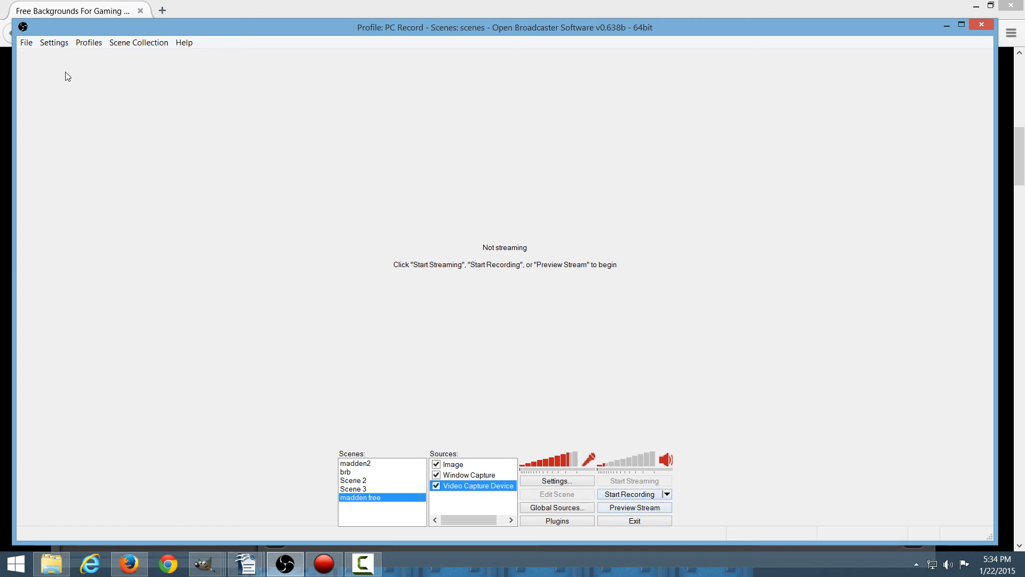
left_click(88, 43)
left_click(104, 155)
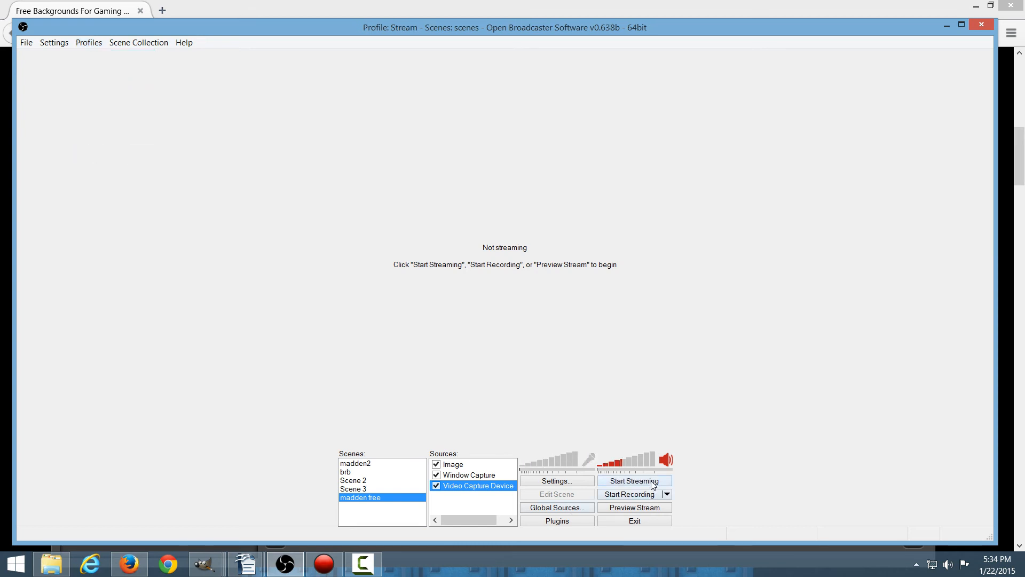
left_click(635, 507)
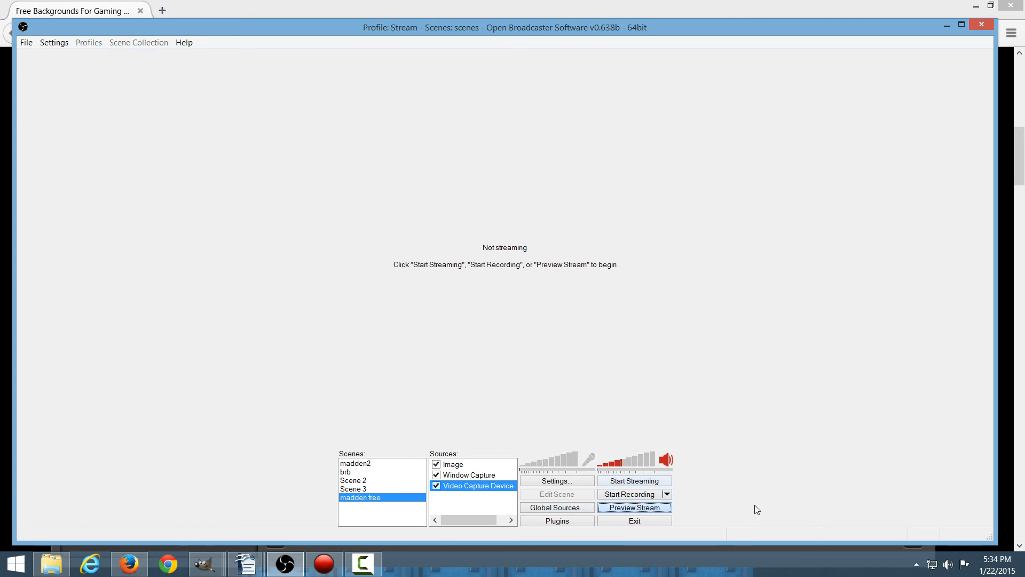